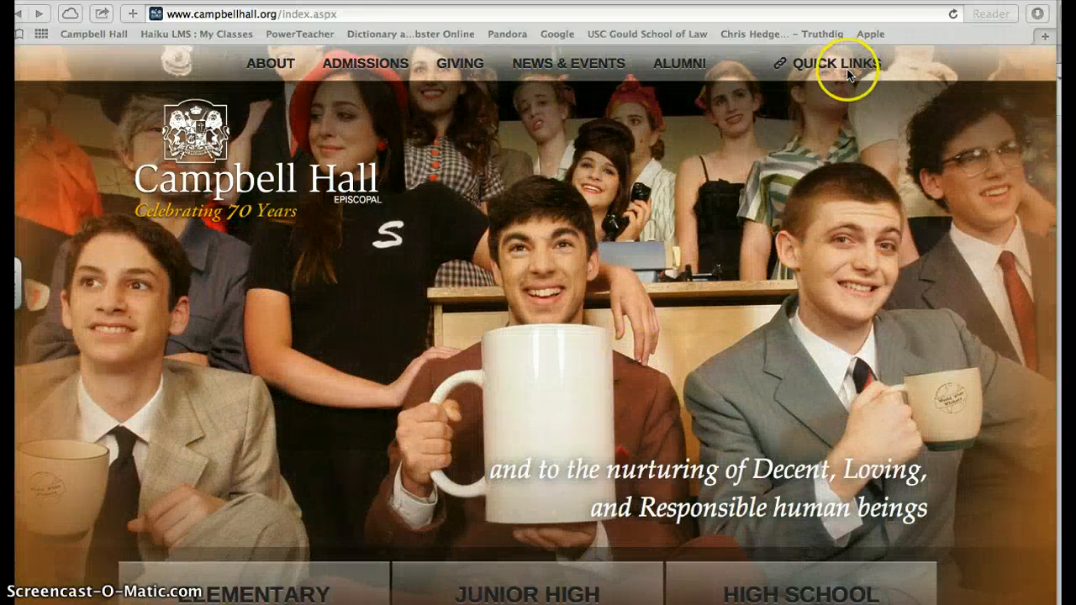
Open Haiku from the school website and open the August 28 activity "Writing: due 9/4" on the 6th Grade Writing Program page
{"action": "left_click", "coordinate": [845, 66]}
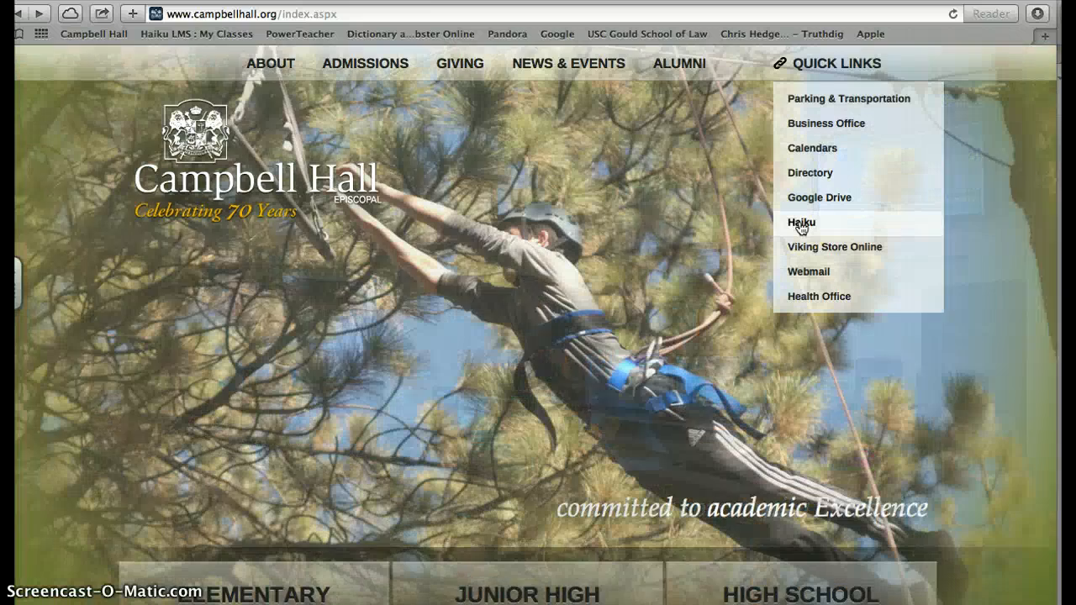
{"action": "left_click", "coordinate": [802, 223]}
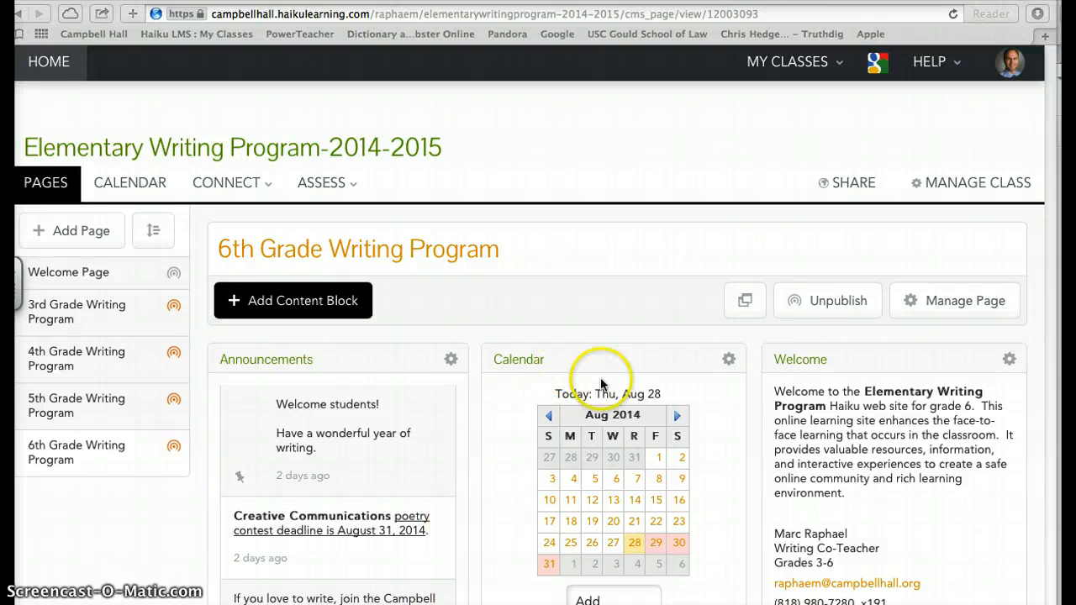
{"action": "scroll", "coordinate": [672, 290], "scroll_direction": "down", "scroll_amount": 5}
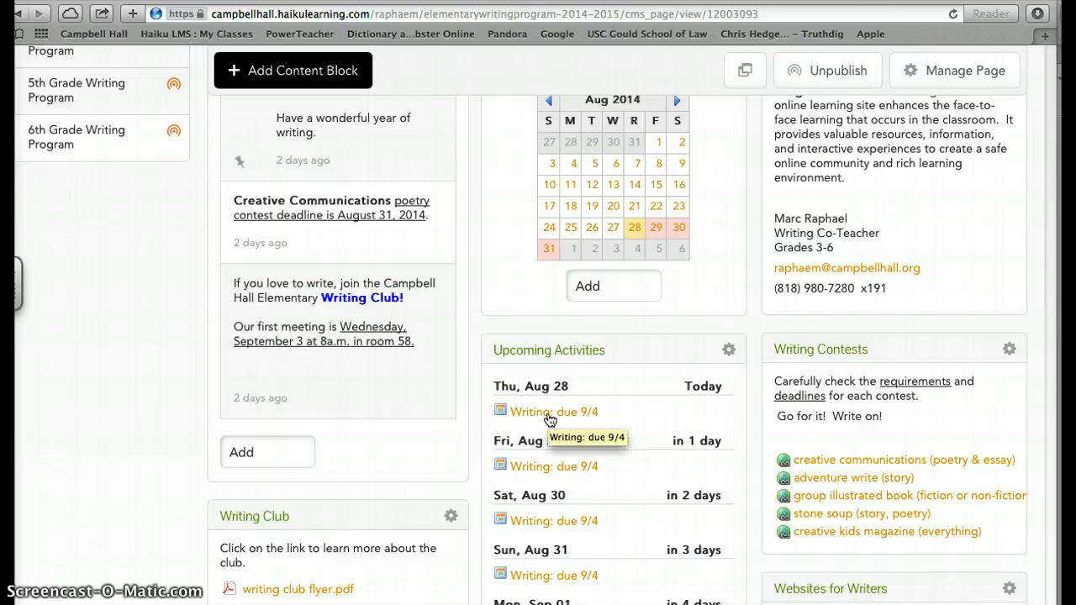
{"action": "left_click", "coordinate": [530, 413]}
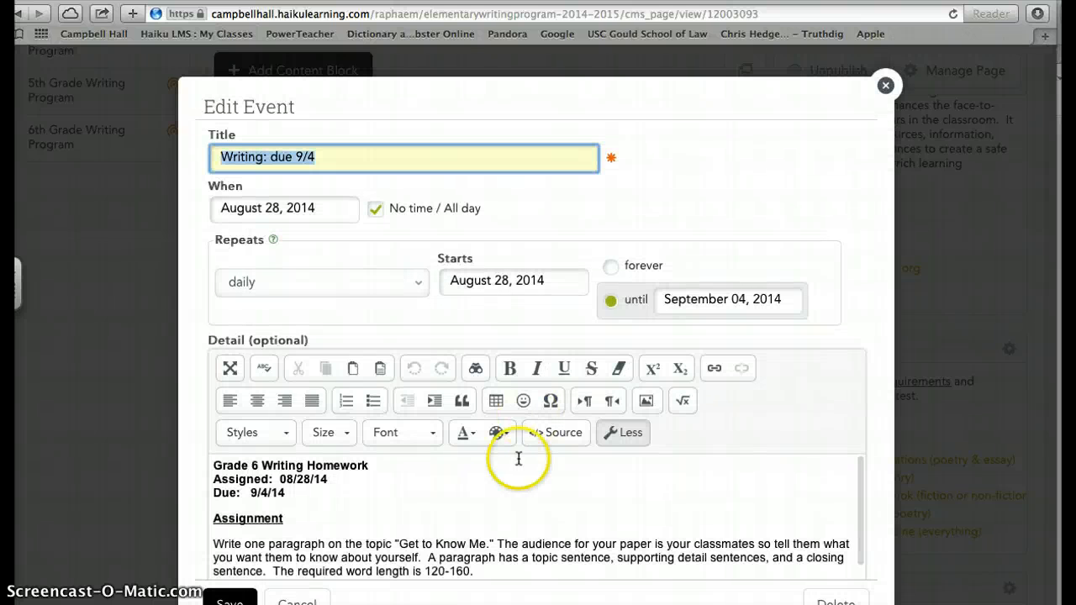
Read the Grade 6 writing homework details, covering the assignment and the instructions
{"action": "scroll", "coordinate": [509, 488], "scroll_direction": "down", "scroll_amount": 3}
{"action": "scroll", "coordinate": [511, 488], "scroll_direction": "up", "scroll_amount": 2}
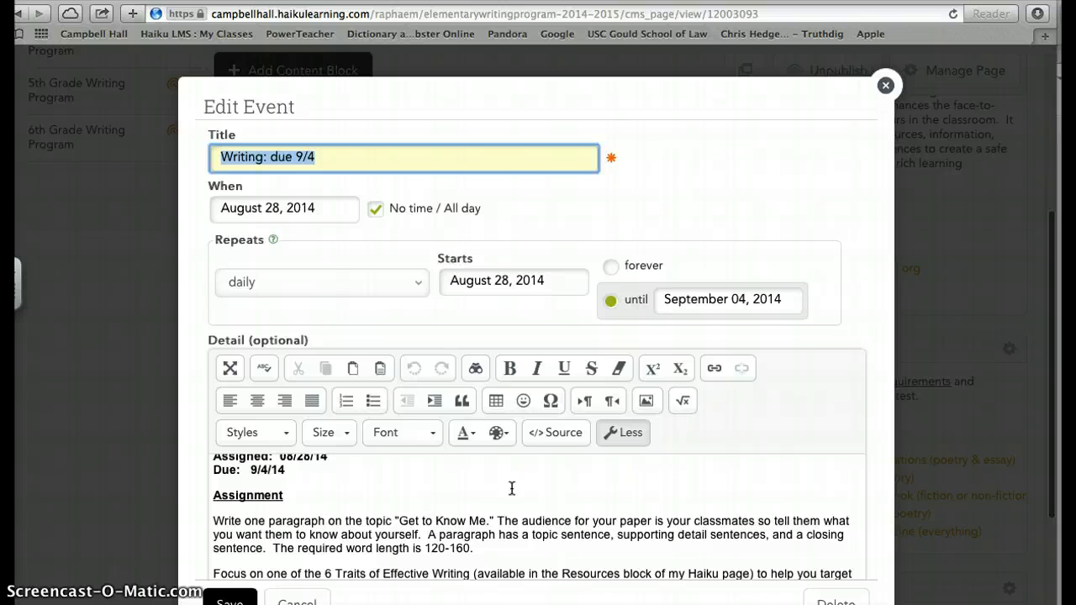
{"action": "scroll", "coordinate": [511, 487], "scroll_direction": "down", "scroll_amount": 1}
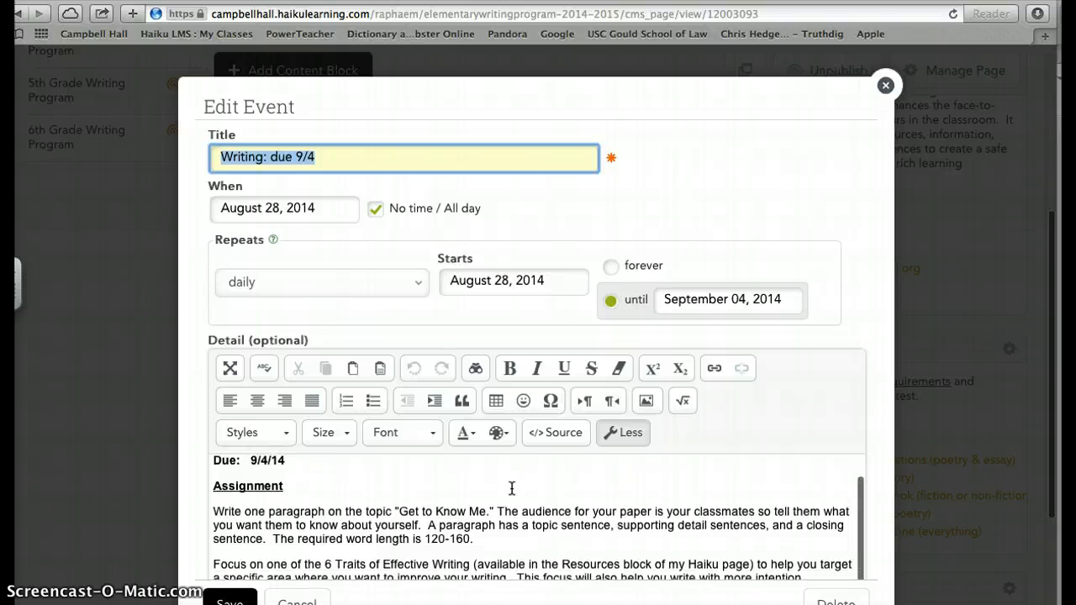
{"action": "left_click", "coordinate": [511, 488]}
{"action": "scroll", "coordinate": [508, 504], "scroll_direction": "down", "scroll_amount": 3}
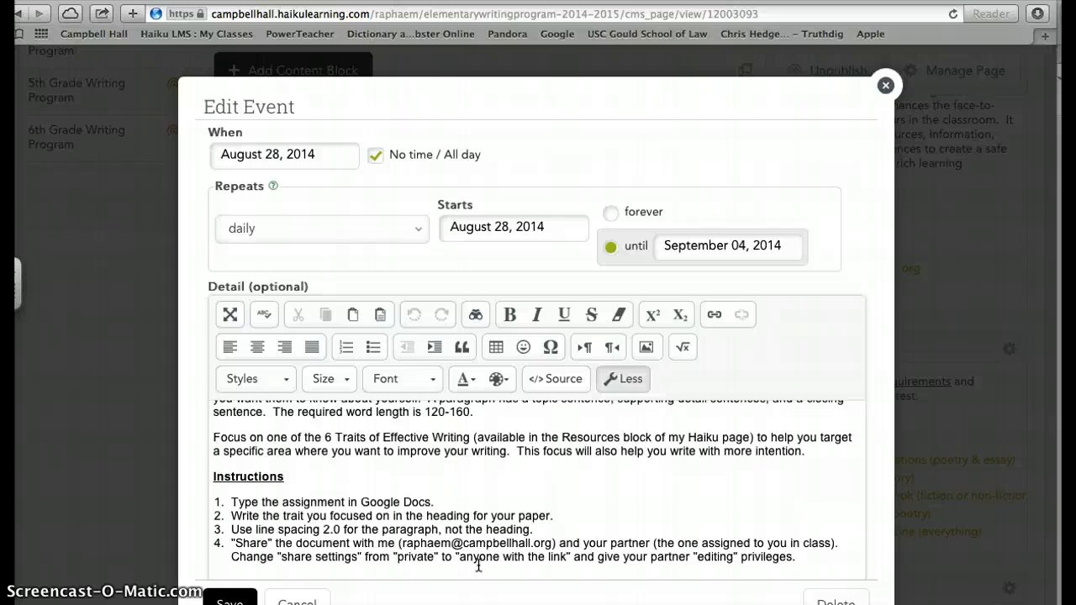
{"action": "left_click", "coordinate": [663, 578]}
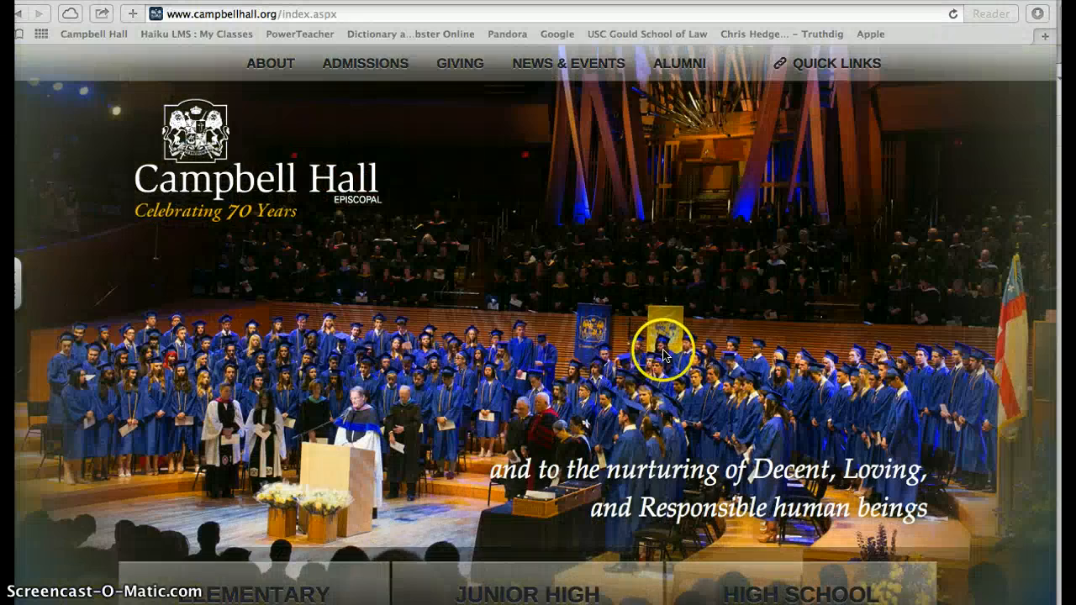
Open Google Drive from the Campbell Hall website and check which account is signed in
{"action": "left_click", "coordinate": [871, 66]}
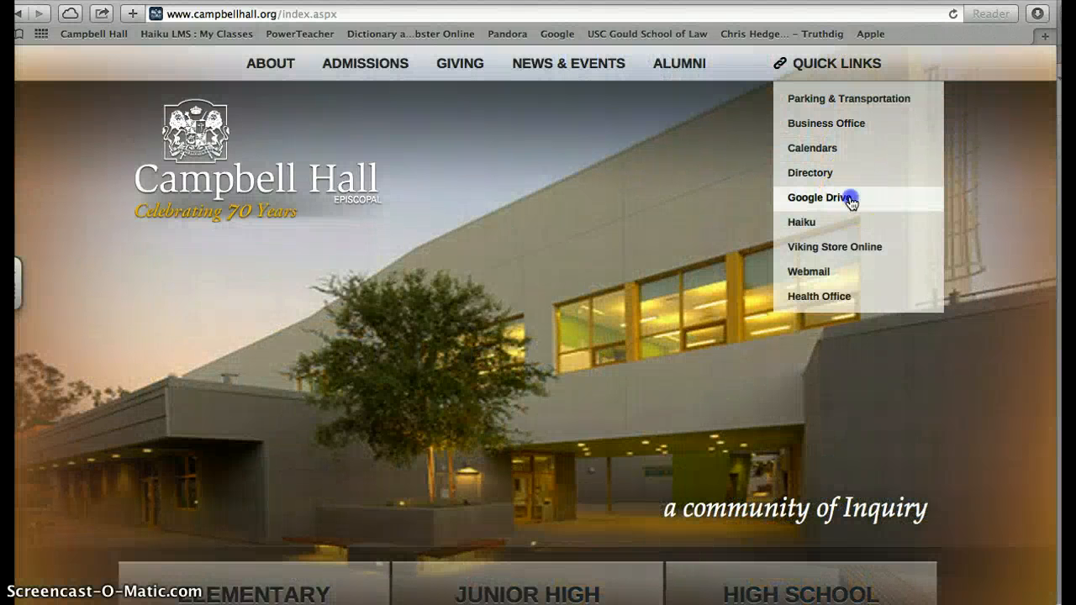
{"action": "left_click", "coordinate": [851, 201]}
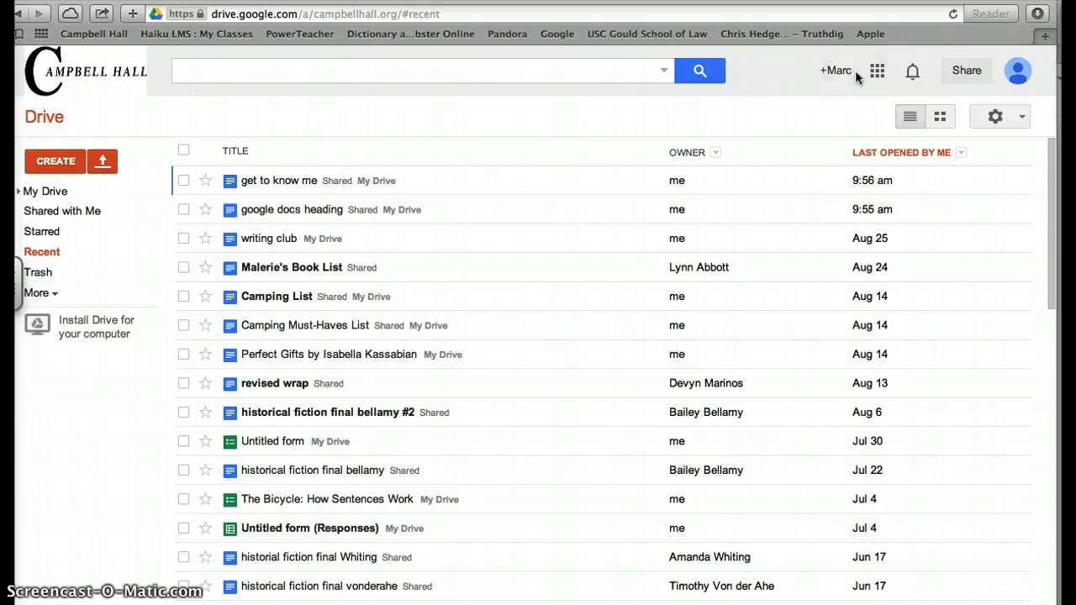
{"action": "left_click", "coordinate": [1015, 72]}
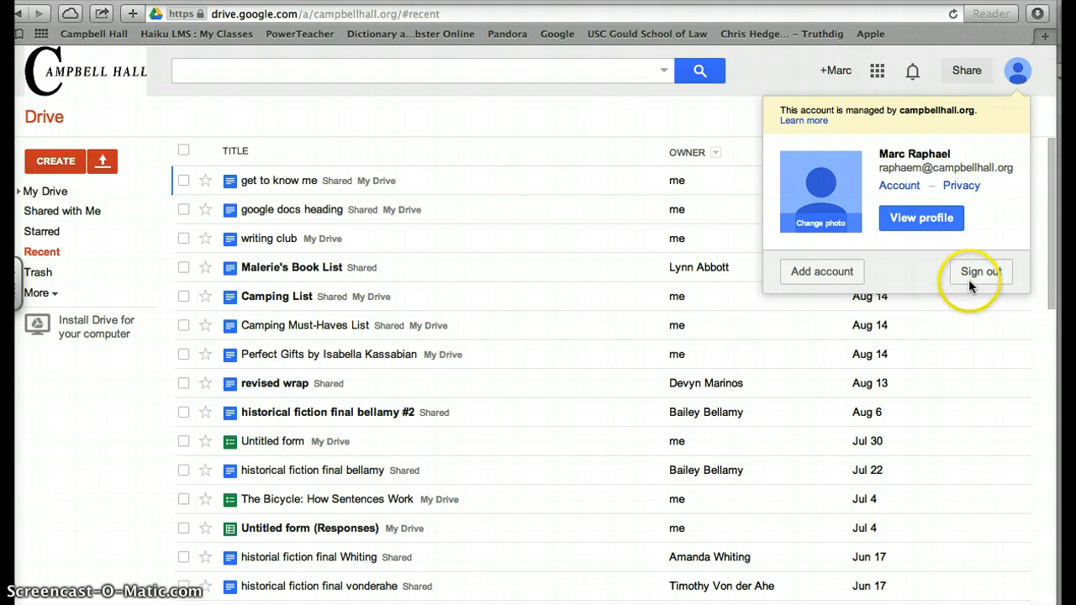
{"action": "left_click", "coordinate": [786, 80]}
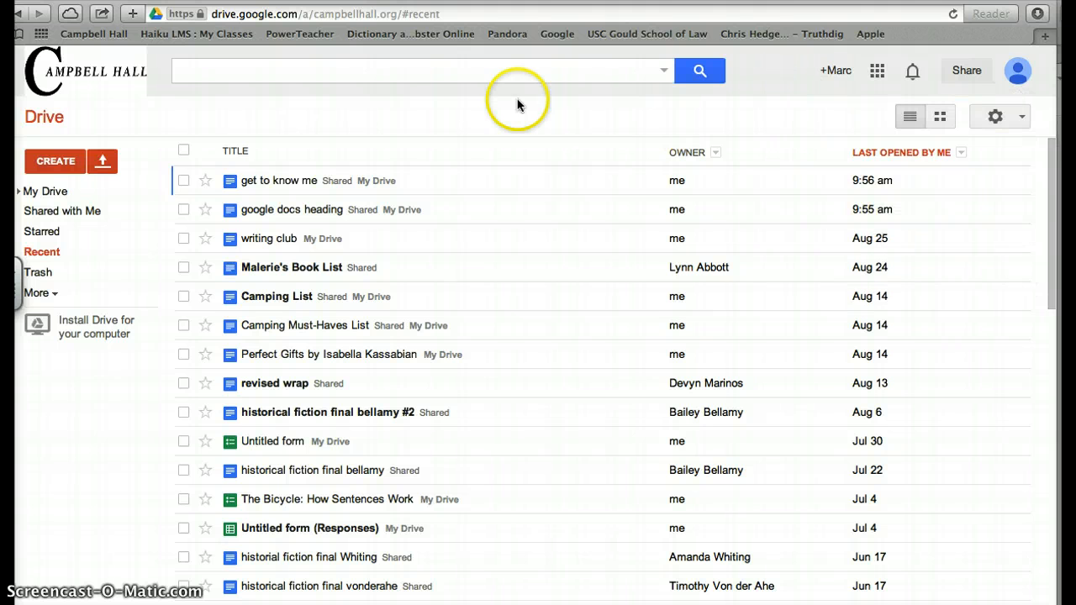
Create a new blank text document in Drive and place the cursor on its first line
{"action": "left_click", "coordinate": [58, 171]}
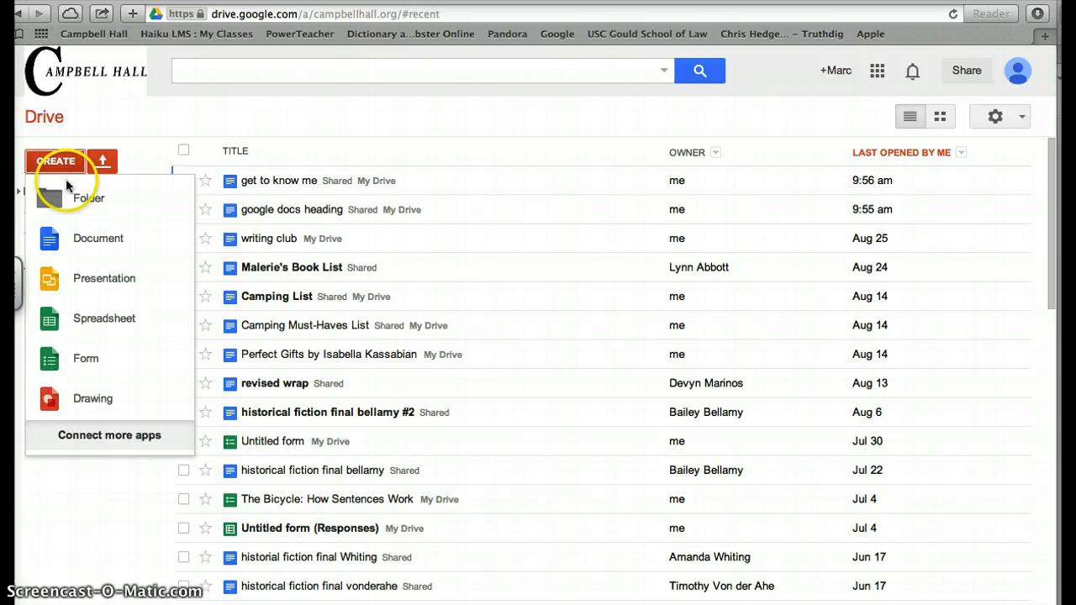
{"action": "left_click", "coordinate": [82, 241]}
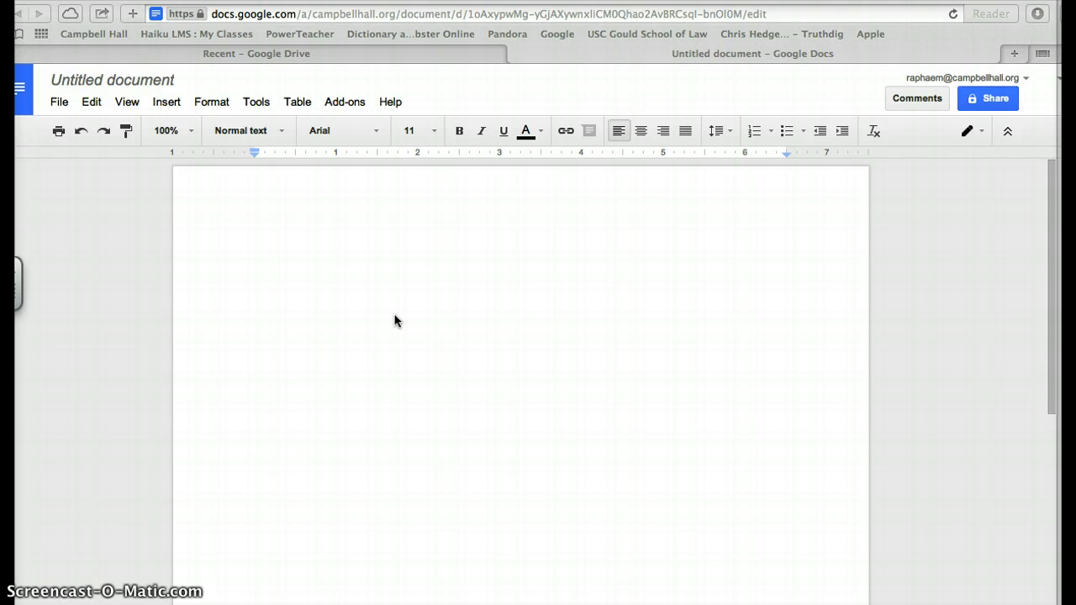
{"action": "left_click", "coordinate": [327, 229]}
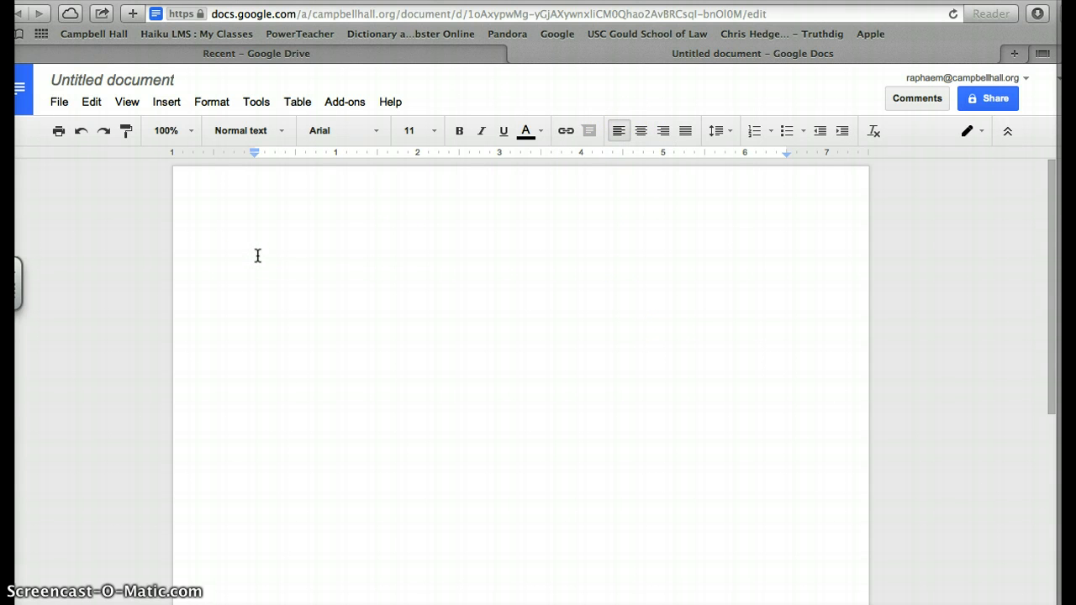
Start the heading with "Writing" and tab across the first line to near the right margin
{"action": "type", "text": "Writing"}
{"action": "key", "text": "Tab"}
{"action": "key", "text": "Tab"}
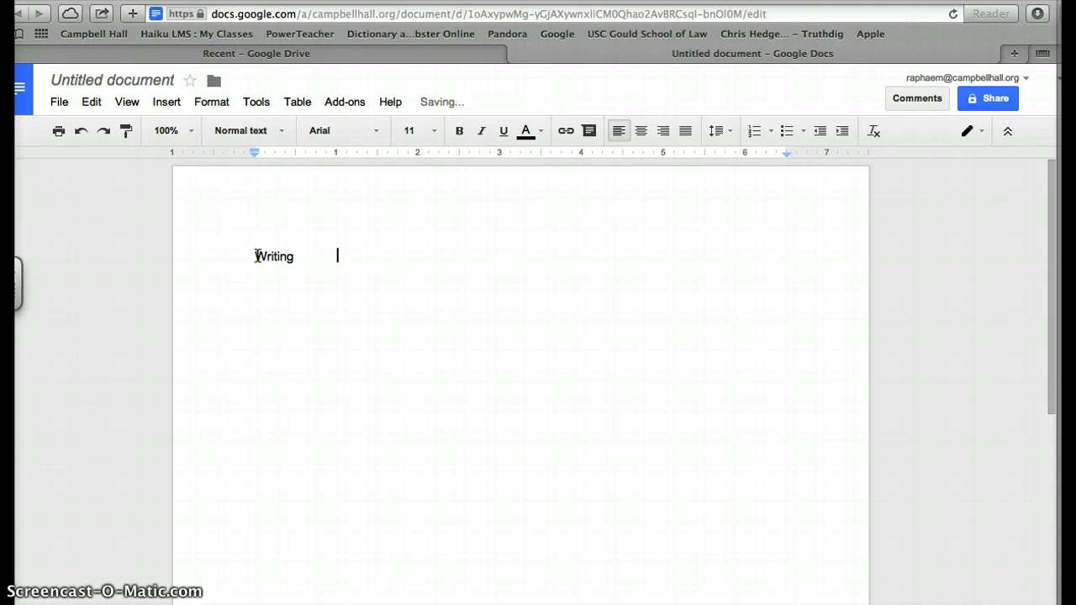
{"action": "key", "text": "Tab"}
{"action": "key", "text": "Tab"}
{"action": "key", "text": "Tab"}
{"action": "key", "text": "Tab"}
{"action": "key", "text": "Tab"}
{"action": "key", "text": "Tab"}
{"action": "key", "text": "Tab"}
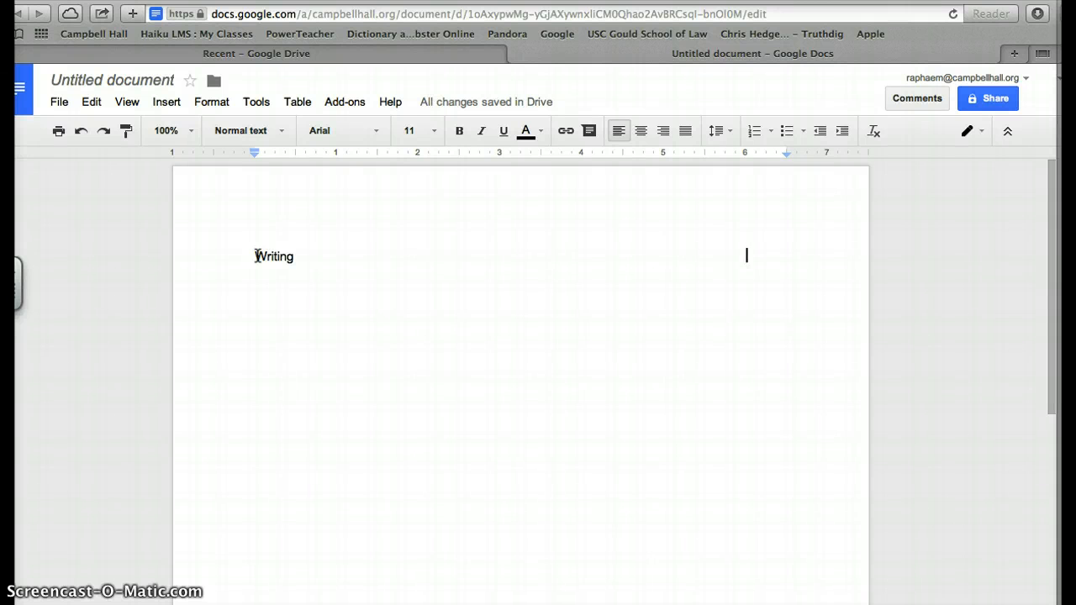
Enter the student's full name at the tabbed position and remove one tab so it fits on the first line
{"action": "type", "text": "John"}
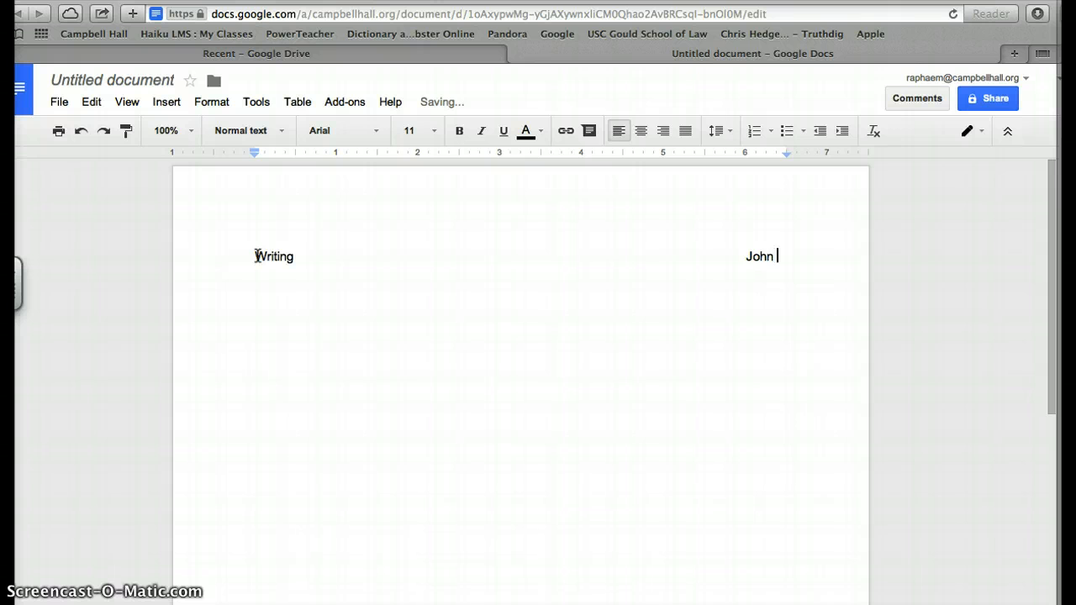
{"action": "type", "text": "Doe"}
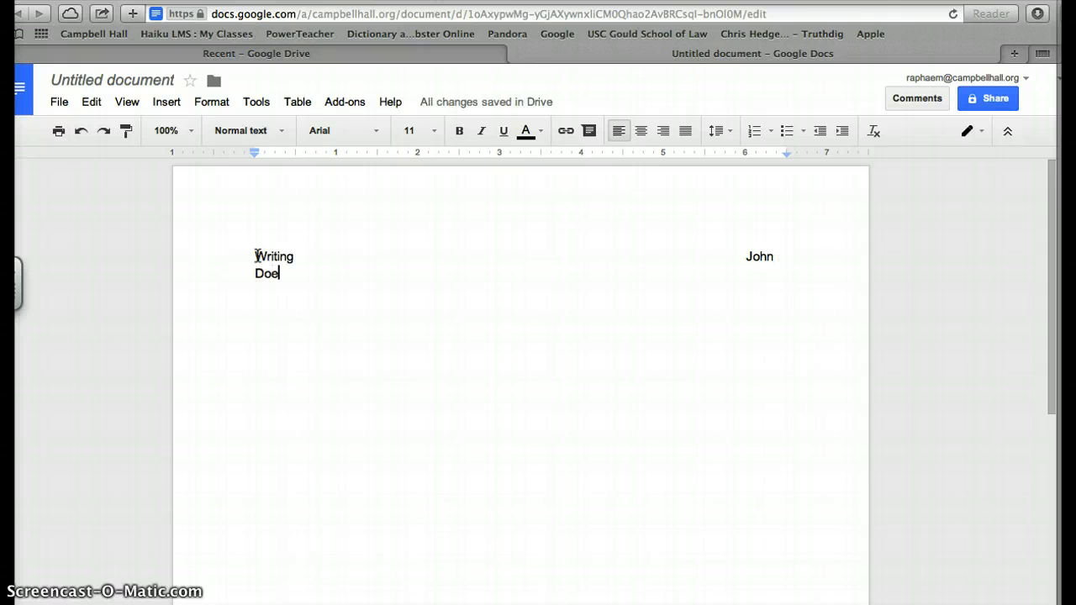
{"action": "left_click", "coordinate": [748, 258]}
{"action": "key", "text": "BackSpace"}
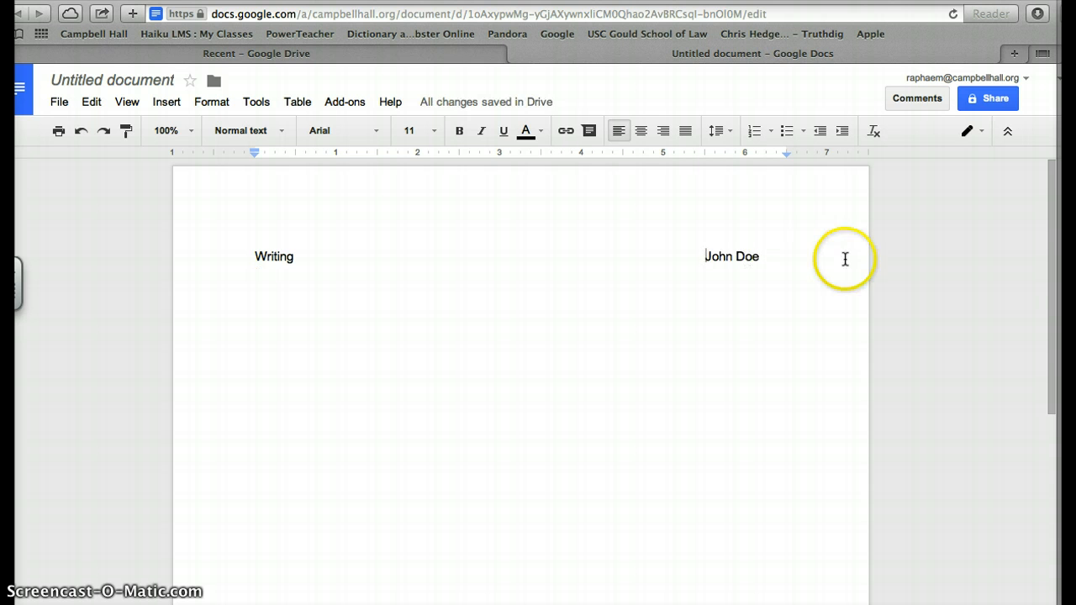
Add a second heading line with the teacher's name
{"action": "left_click", "coordinate": [779, 257]}
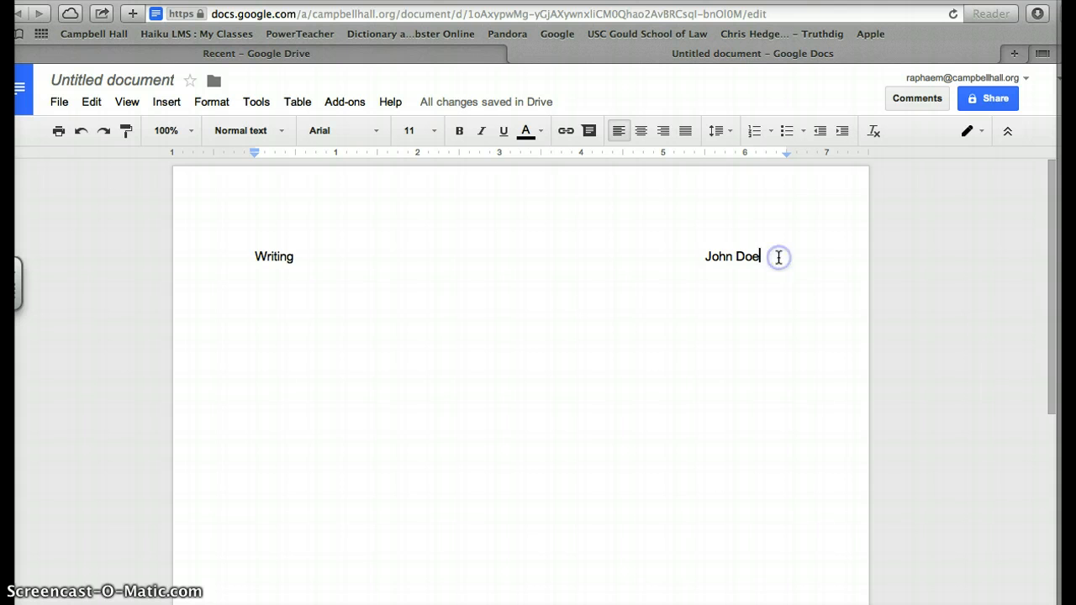
{"action": "key", "text": "Return"}
{"action": "type", "text": "Mr. Raphael"}
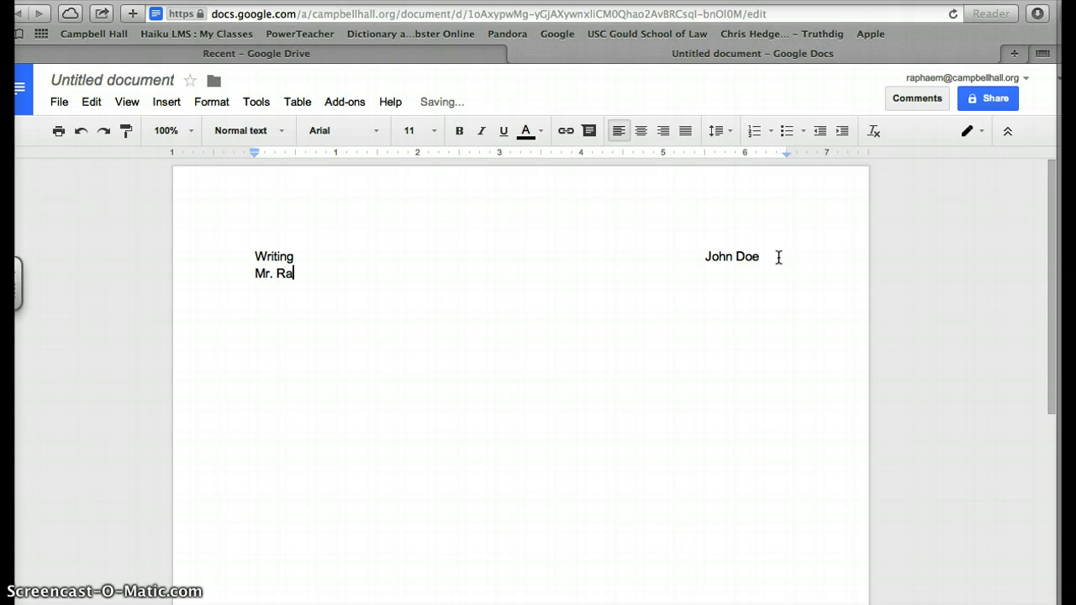
Tab across the second heading line and enter "Campbell Hall" after the teacher's name
{"action": "key", "text": "Tab"}
{"action": "key", "text": "Tab"}
{"action": "key", "text": "Tab"}
{"action": "key", "text": "Tab"}
{"action": "key", "text": "Tab"}
{"action": "key", "text": "Tab"}
{"action": "key", "text": "Tab"}
{"action": "key", "text": "Tab"}
{"action": "key", "text": "Tab"}
{"action": "key", "text": "Tab"}
{"action": "key", "text": "Tab"}
{"action": "type", "text": "Campbell Ha"}
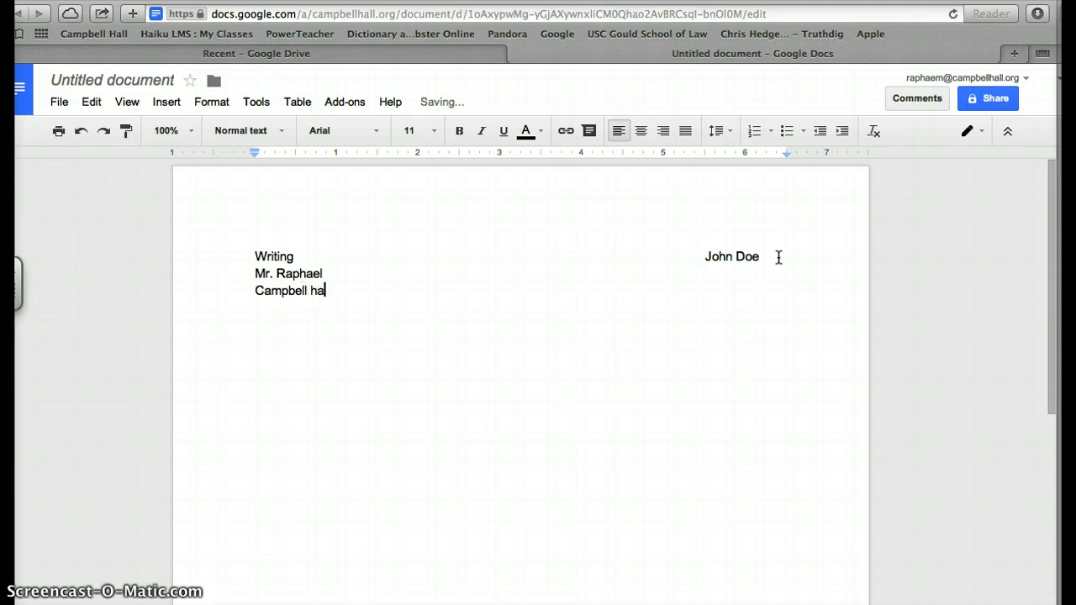
{"action": "key", "text": "BackSpace"}
{"action": "key", "text": "BackSpace"}
{"action": "type", "text": "Hall"}
Remove the extra tab before "Campbell Hall" so it sits on the second line, aligned under the student's name
{"action": "left_click", "coordinate": [742, 258]}
{"action": "left_click", "coordinate": [340, 291]}
{"action": "left_click", "coordinate": [253, 297]}
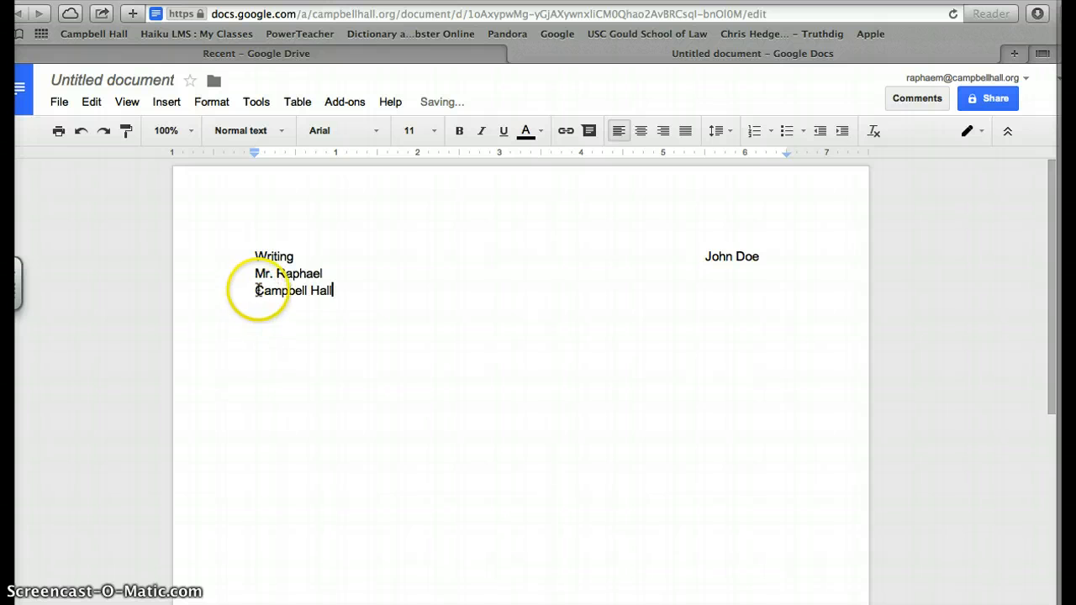
{"action": "key", "text": "BackSpace"}
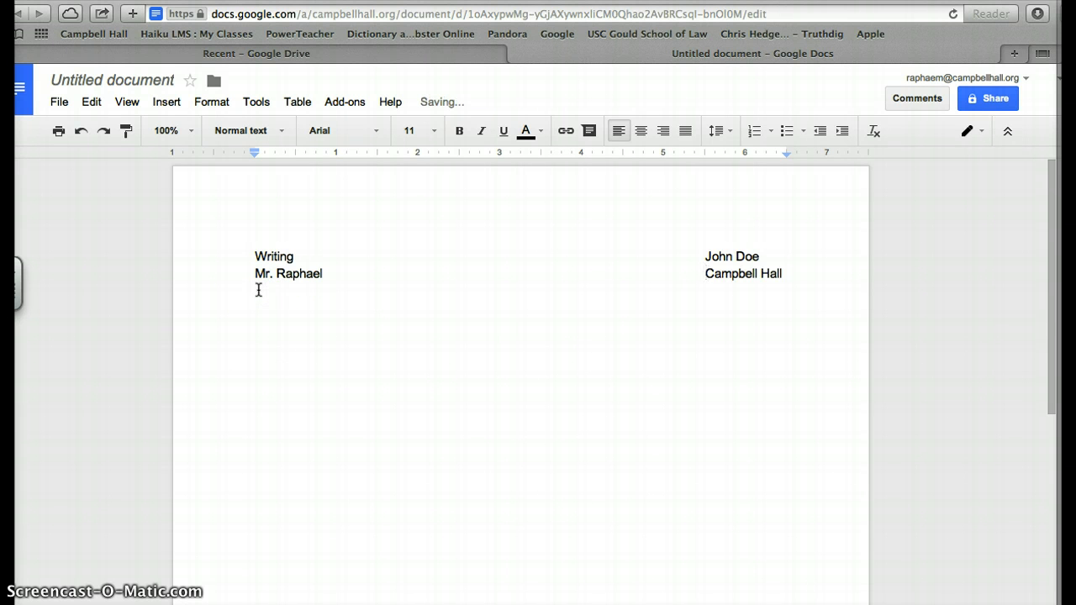
Add a third heading line with the assignment title "Get to Know Me"
{"action": "left_click", "coordinate": [809, 275]}
{"action": "key", "text": "Return"}
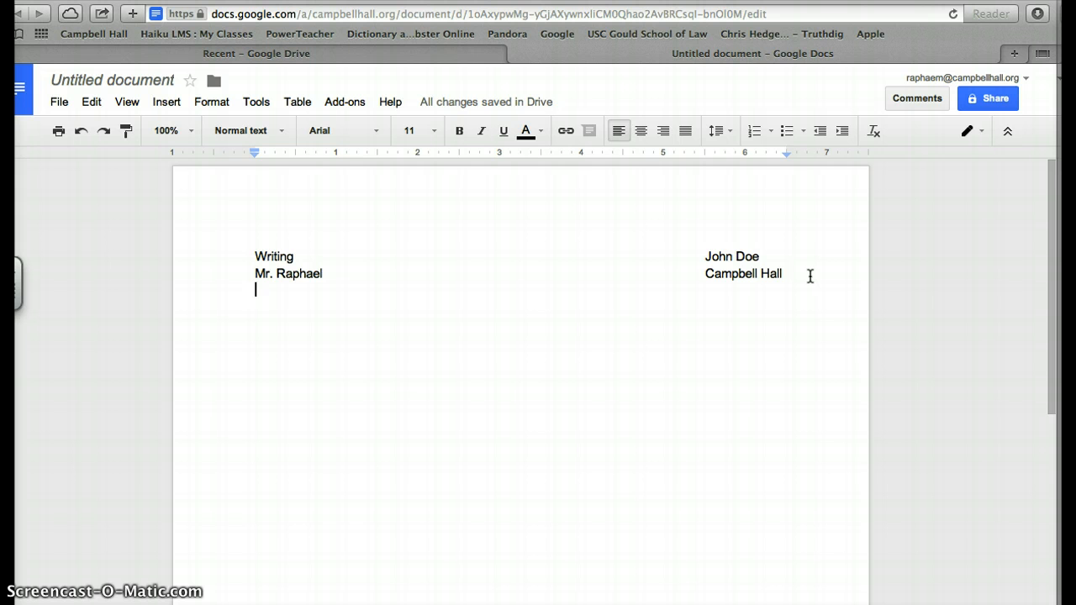
{"action": "type", "text": "Ge"}
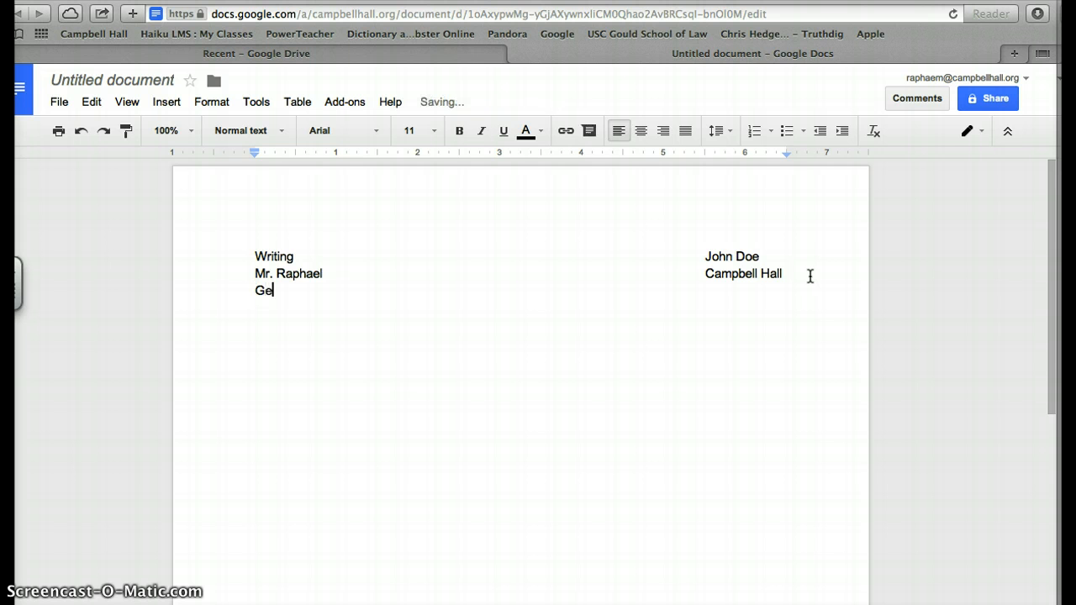
{"action": "type", "text": "t to Know Me"}
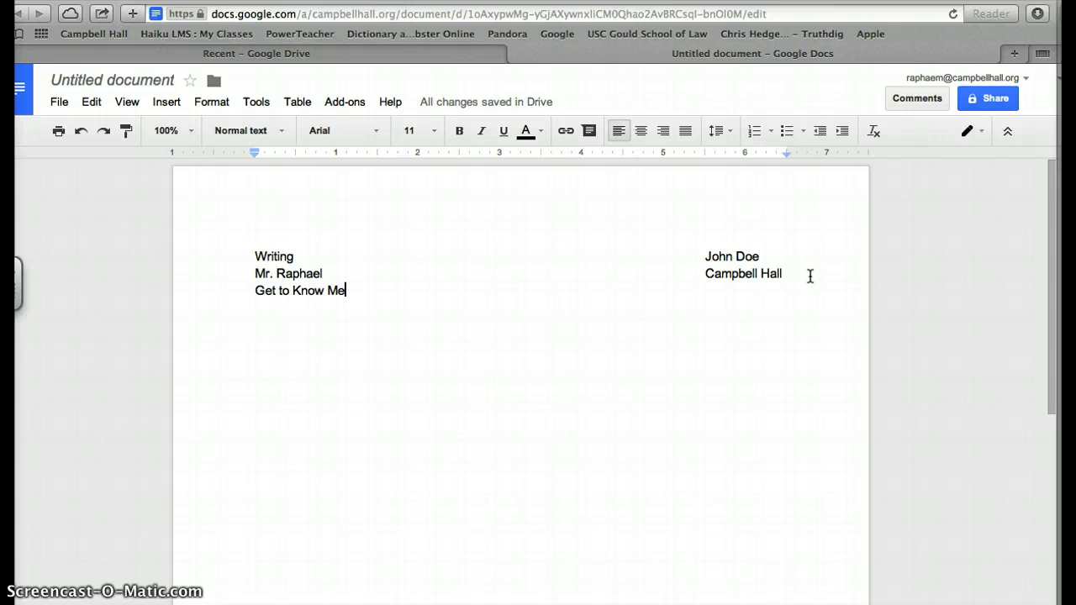
Tab across from the assignment title and enter the due date "September 4, 2014"
{"action": "key", "text": "Tab"}
{"action": "key", "text": "Tab"}
{"action": "key", "text": "Tab"}
{"action": "key", "text": "Tab"}
{"action": "key", "text": "Tab"}
{"action": "key", "text": "Tab"}
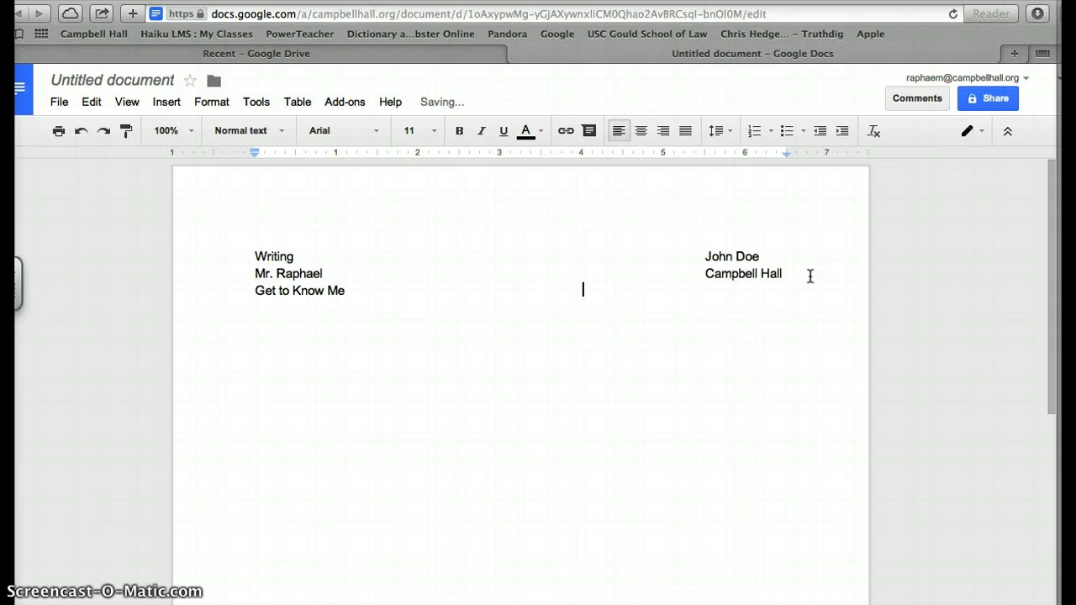
{"action": "key", "text": "Tab"}
{"action": "key", "text": "Tab"}
{"action": "key", "text": "Tab"}
{"action": "key", "text": "Tab"}
{"action": "type", "text": "September 4, 2014"}
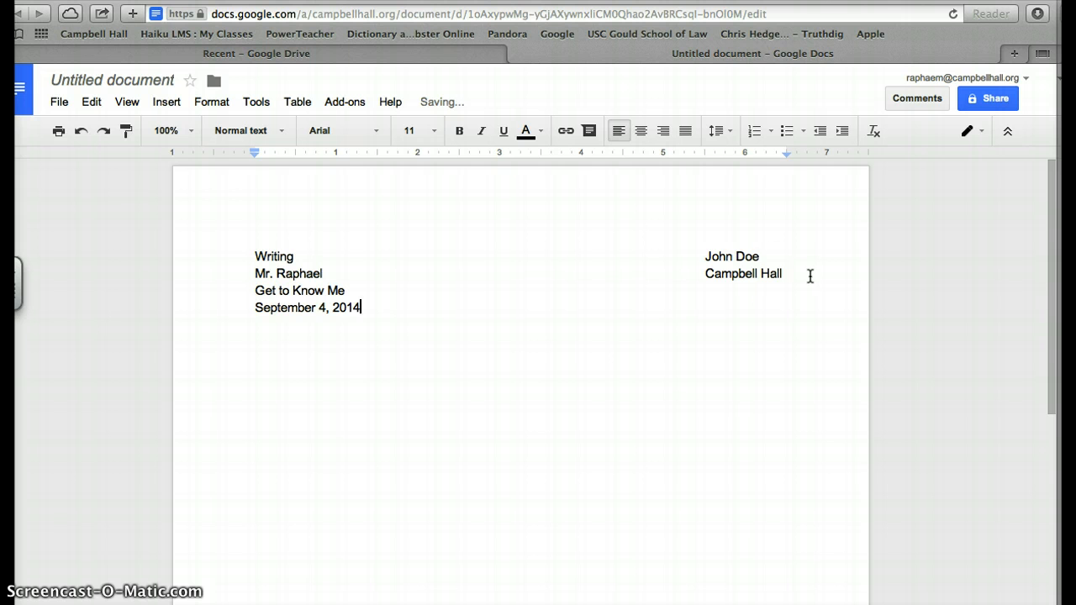
Delete the surplus tabs before the date so it moves up onto the "Get to Know Me" line
{"action": "left_click", "coordinate": [255, 307]}
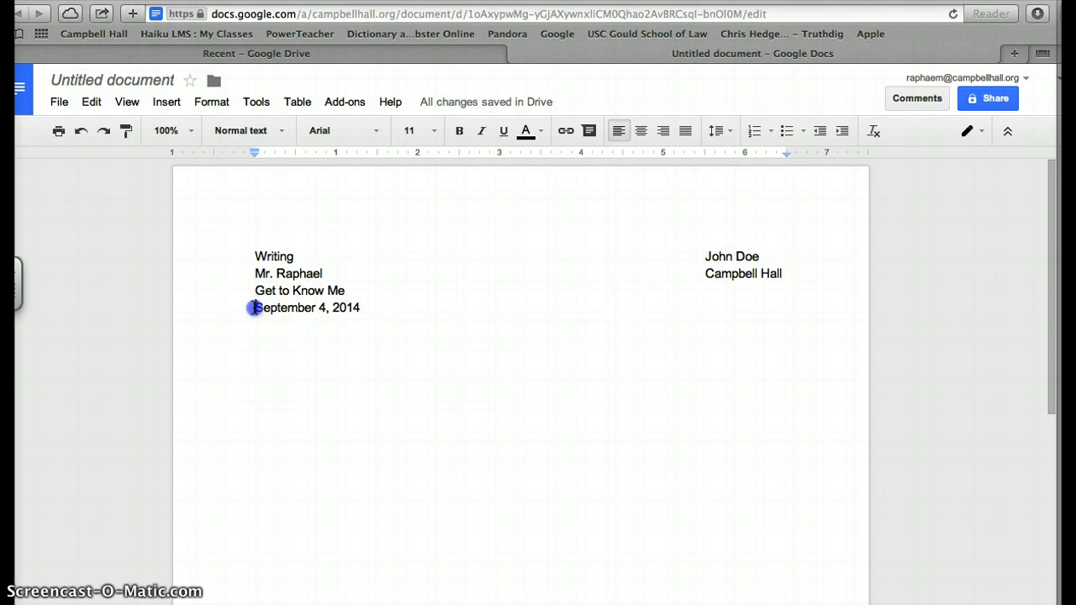
{"action": "key", "text": "BackSpace"}
{"action": "key", "text": "BackSpace"}
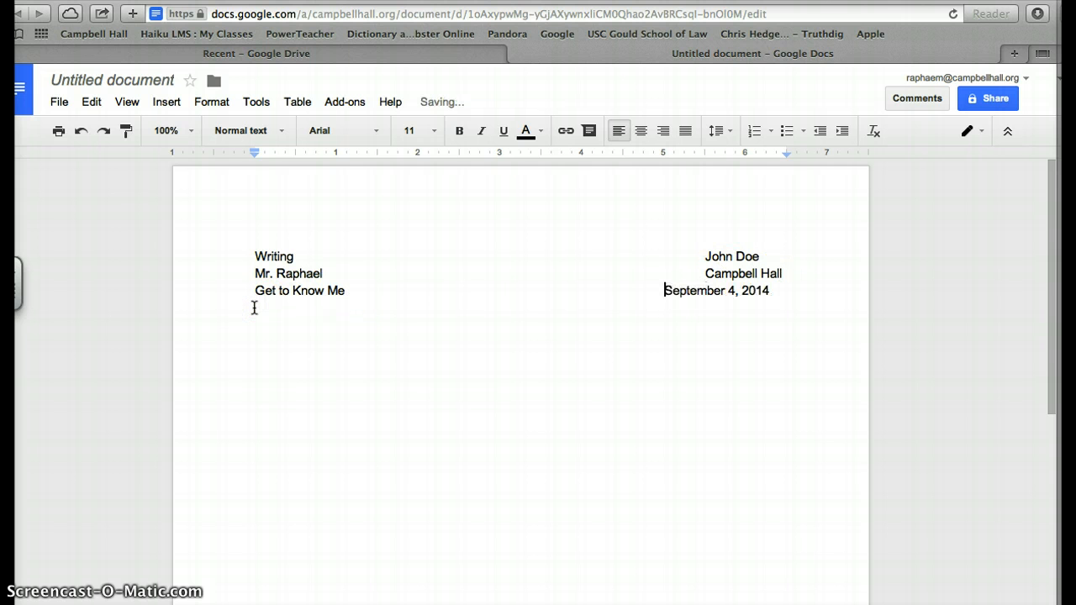
Add a fourth heading line reading "Trait: Sentence"
{"action": "left_click", "coordinate": [789, 295]}
{"action": "key", "text": "Return"}
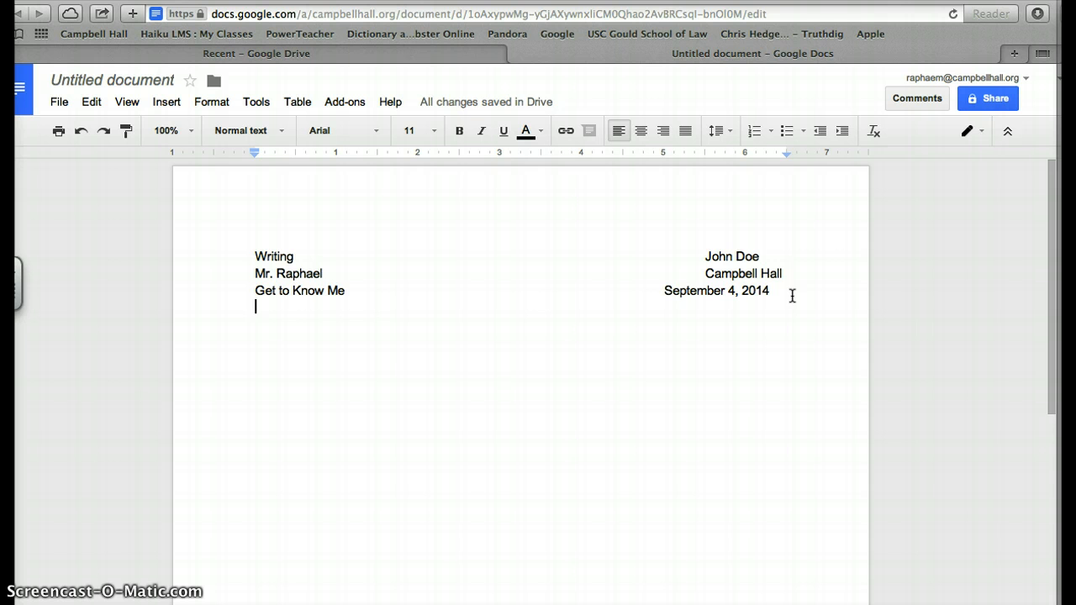
{"action": "type", "text": "Trait:"}
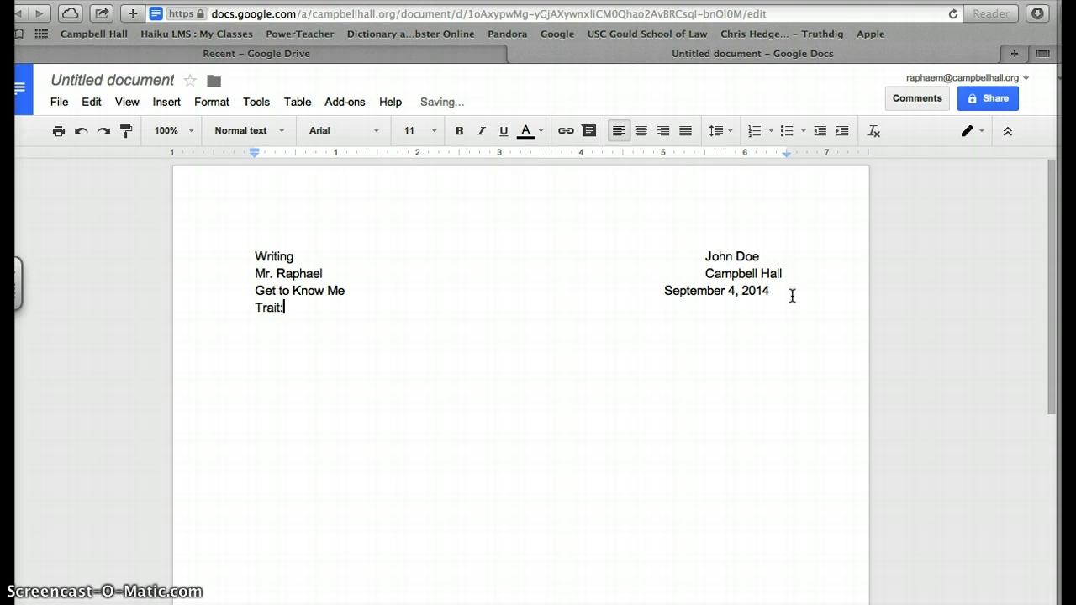
{"action": "type", "text": " Sentence"}
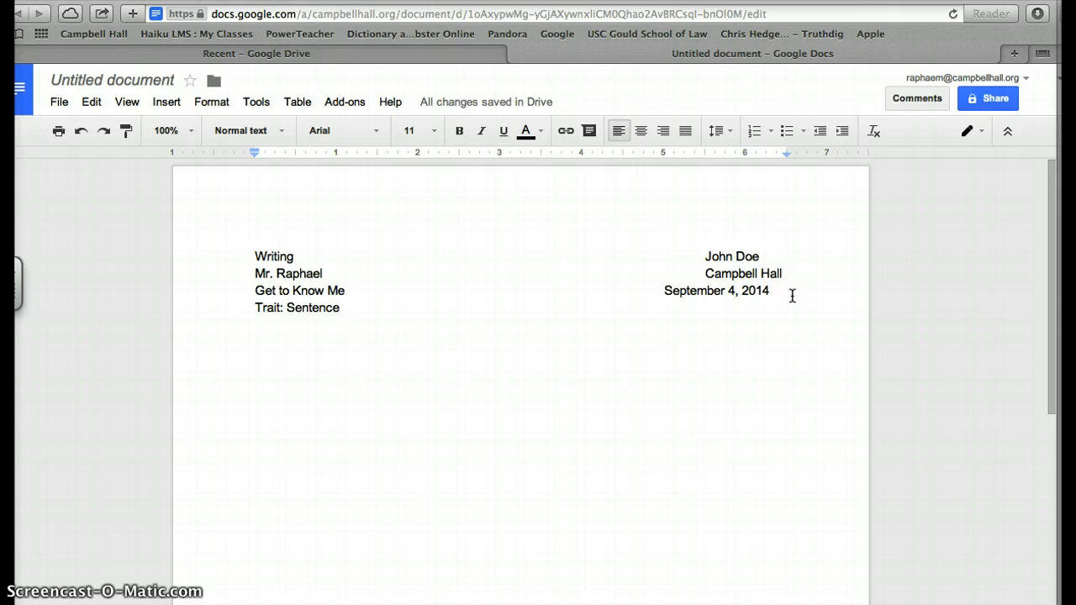
Complete the trait line with "Structure" and start a new paragraph one blank line below the heading
{"action": "type", "text": " Structure"}
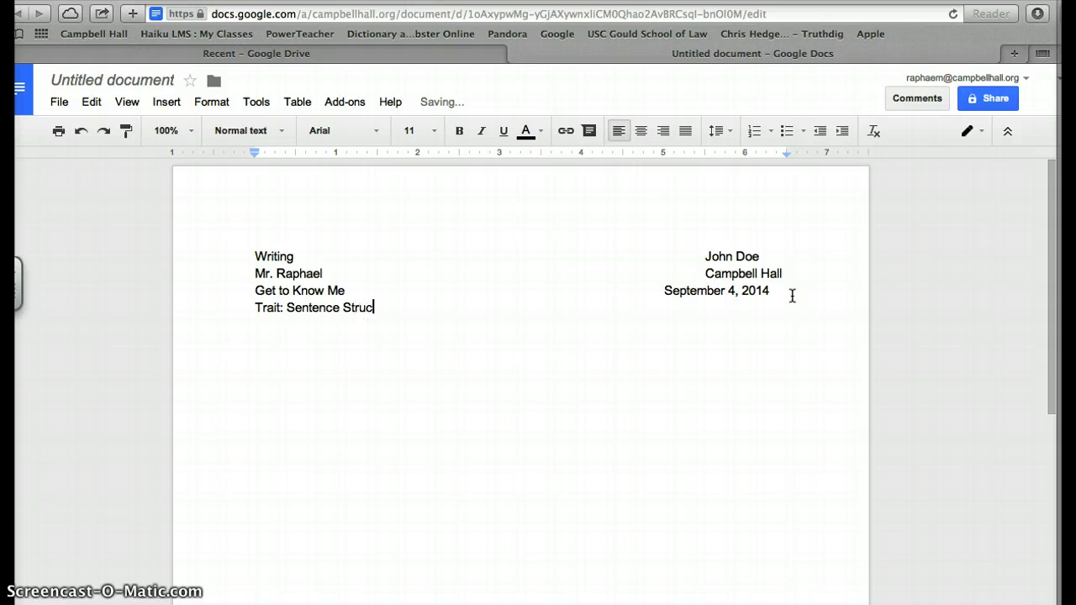
{"action": "key", "text": "Return"}
{"action": "key", "text": "Return"}
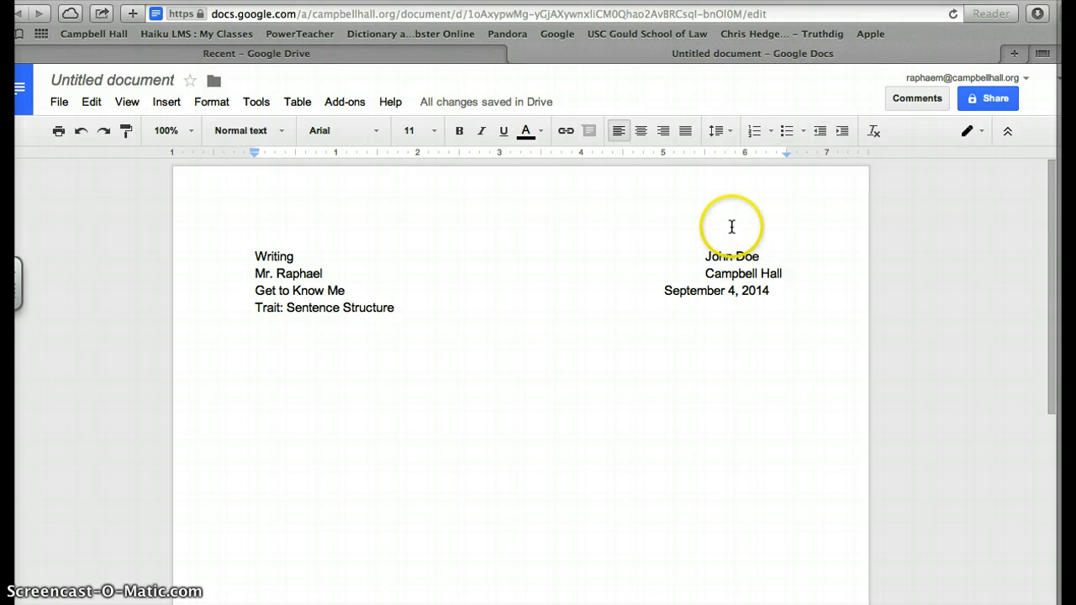
Set the body paragraph below the heading to double line spacing and indent its first line by one tab
{"action": "left_click", "coordinate": [730, 134]}
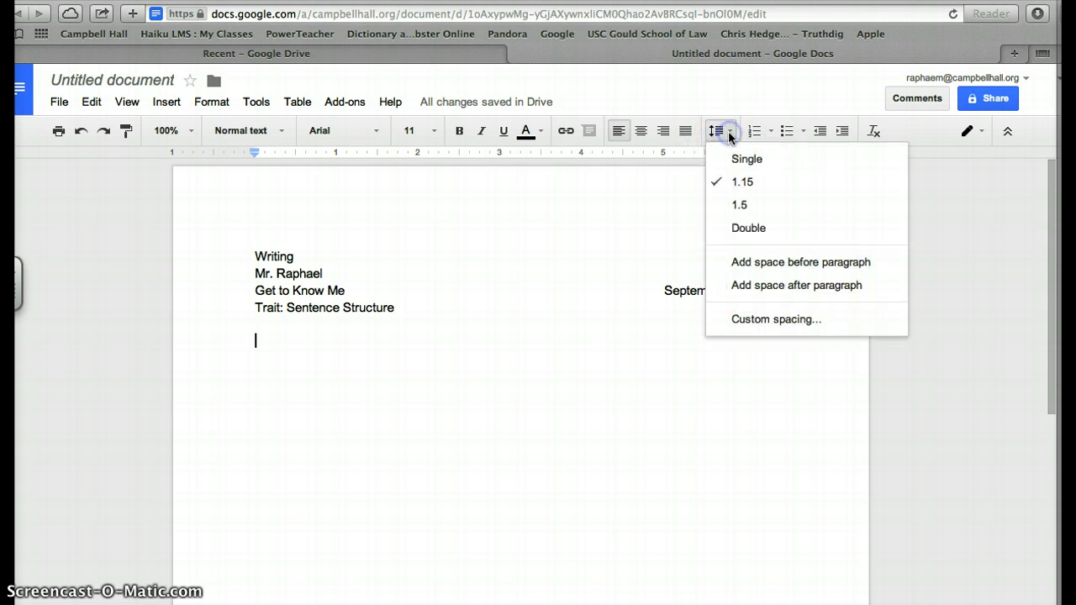
{"action": "left_click", "coordinate": [728, 229]}
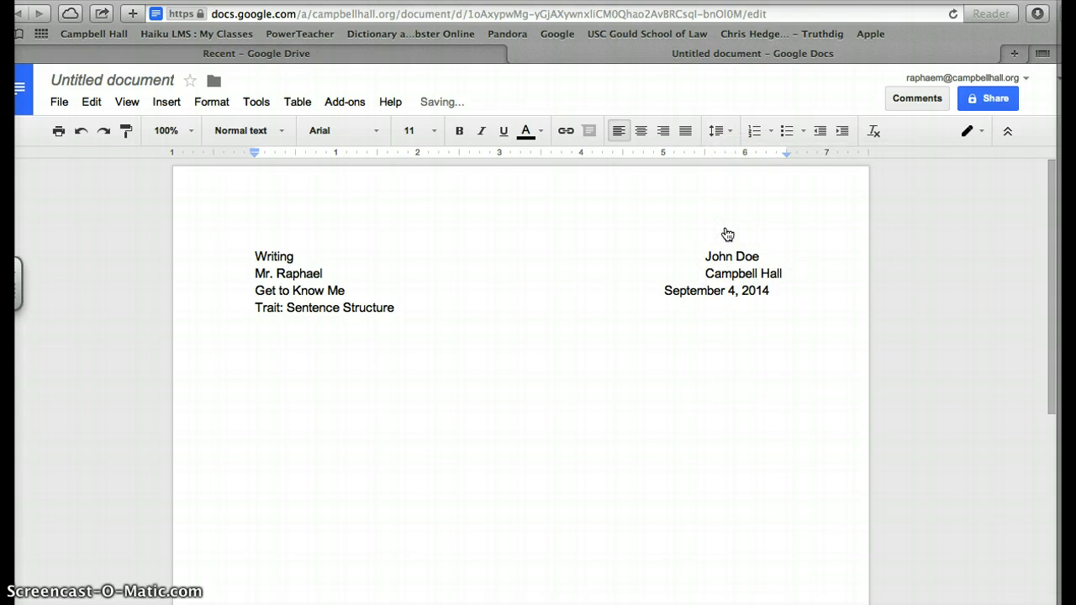
{"action": "key", "text": "Tab"}
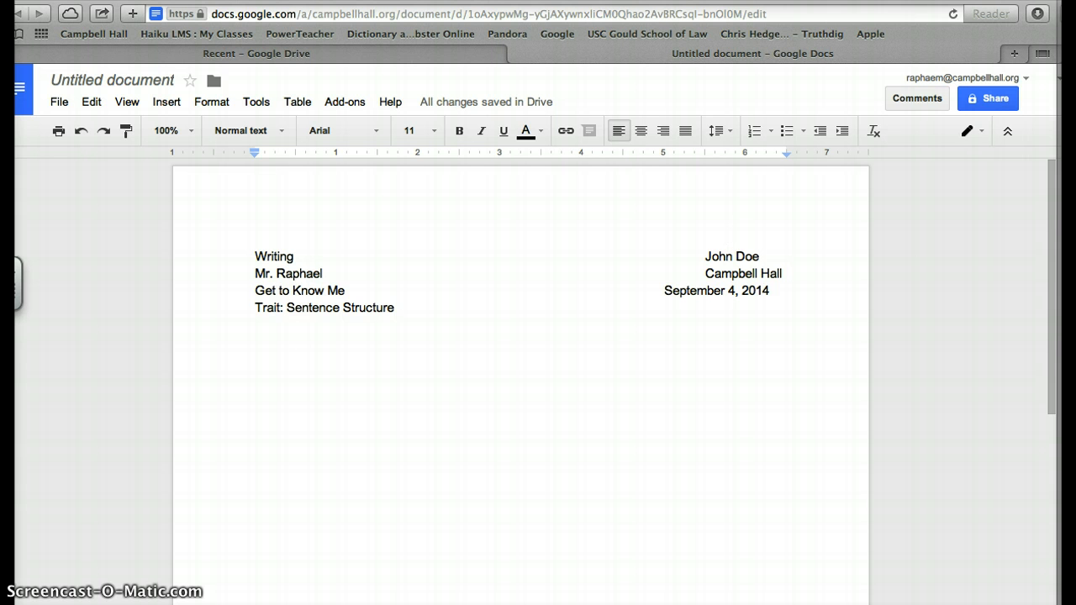
Start sharing the document and save it under the name "get to know me"
{"action": "left_click", "coordinate": [993, 99]}
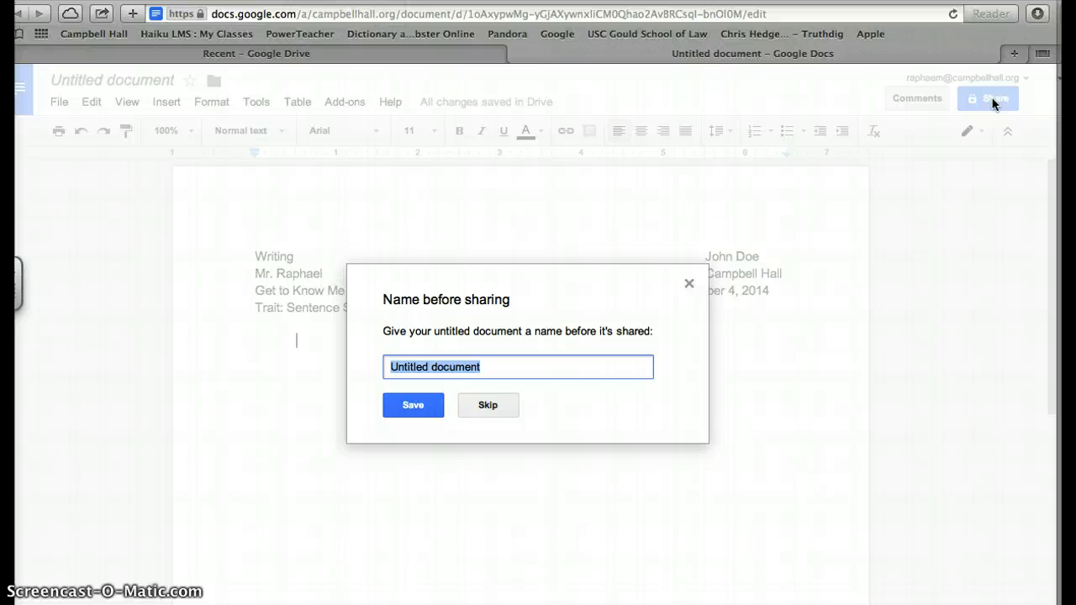
{"action": "type", "text": "get"}
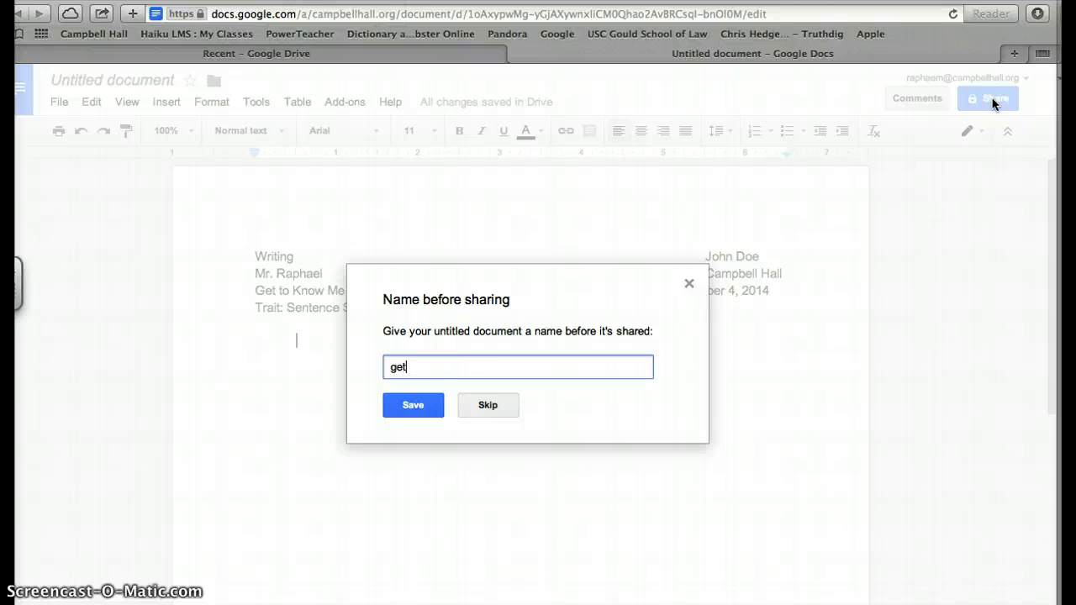
{"action": "type", "text": " to know me"}
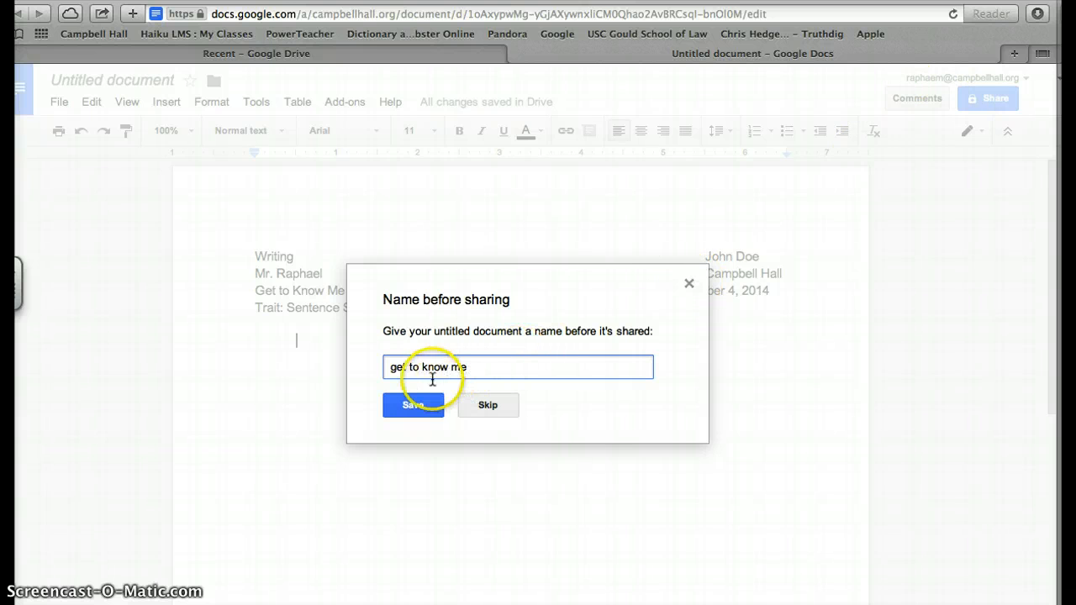
{"action": "left_click", "coordinate": [404, 403]}
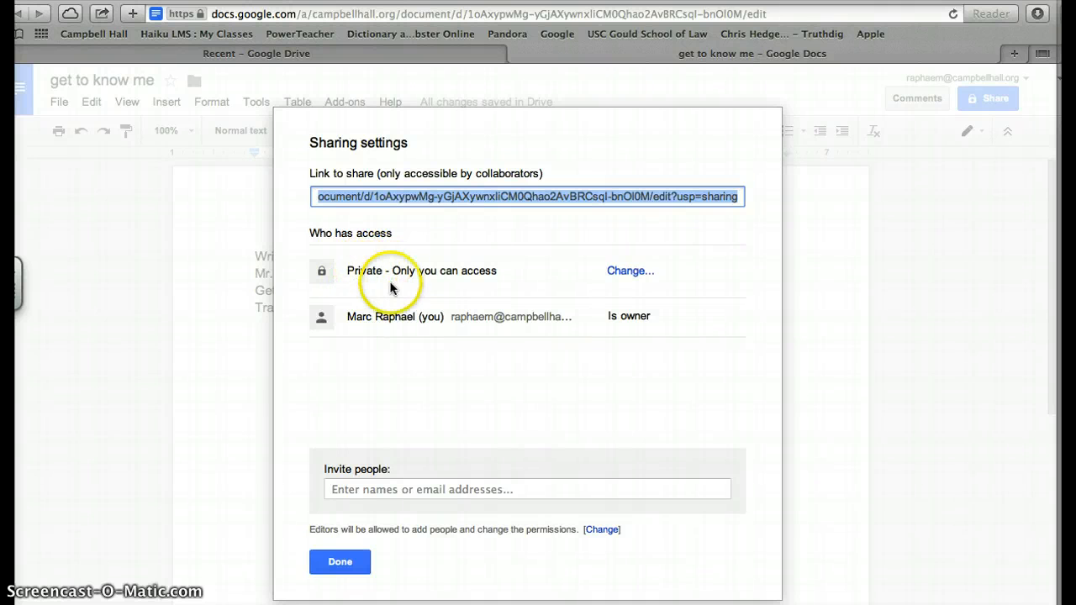
Change the document's link sharing to "Anyone with the link" and save the setting
{"action": "left_click", "coordinate": [628, 274]}
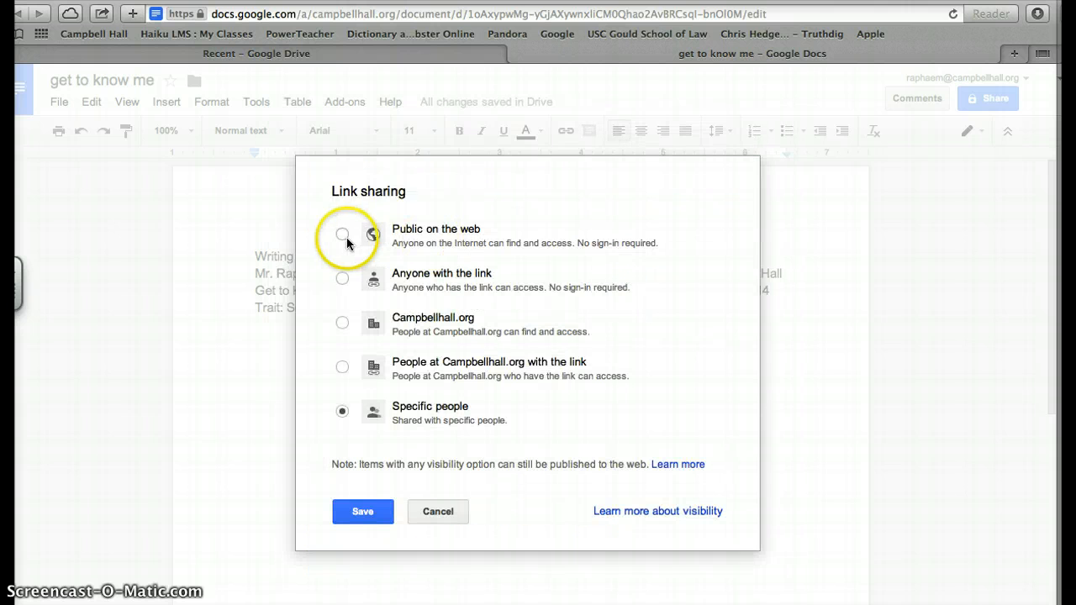
{"action": "left_click", "coordinate": [342, 280]}
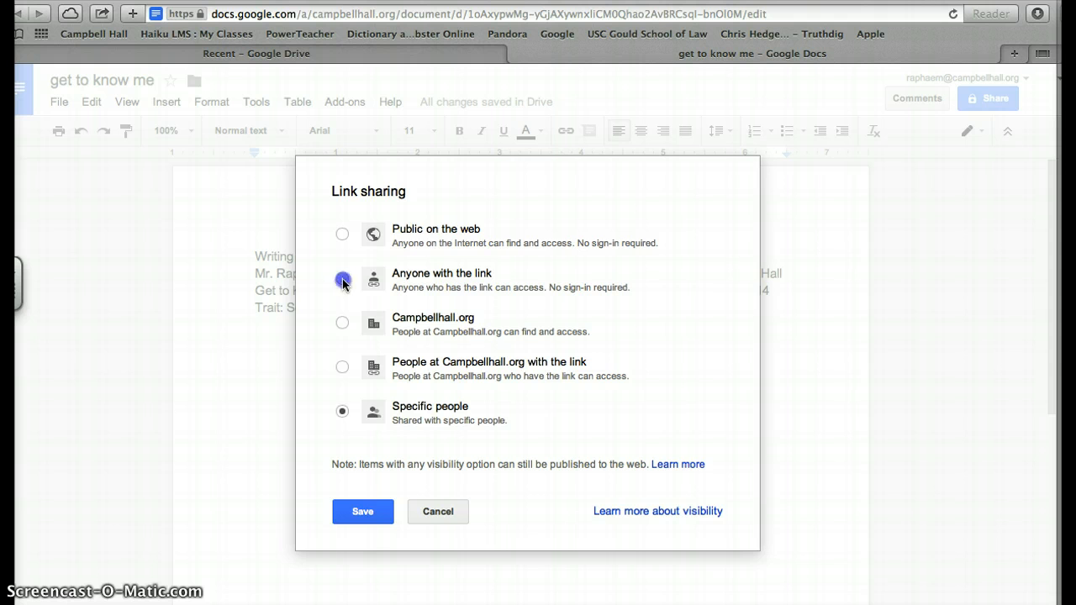
{"action": "left_click", "coordinate": [351, 545]}
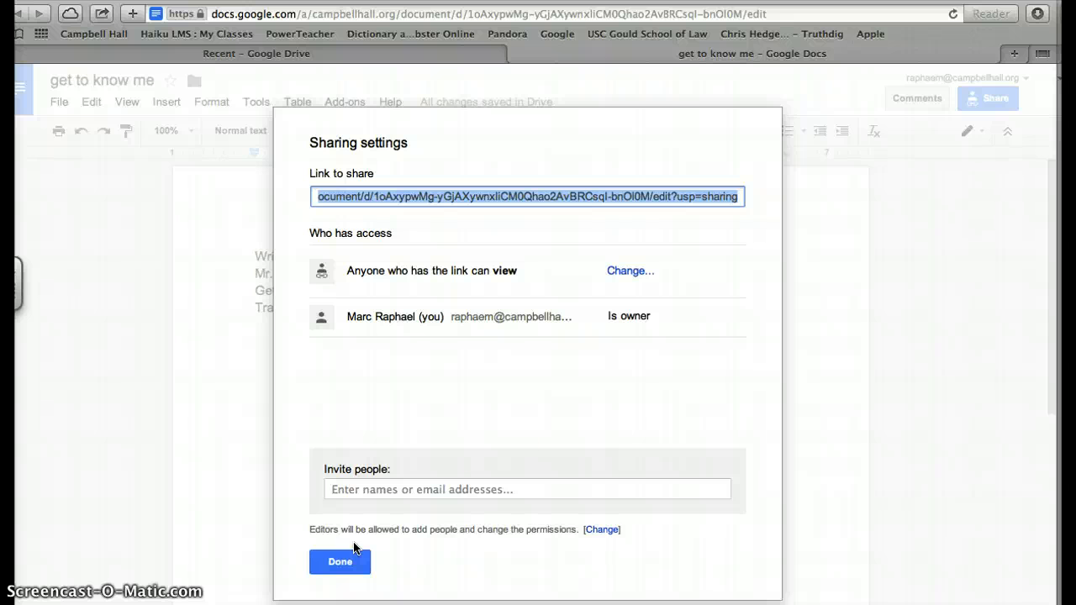
Invite the teacher by the suggested e-mail address with "Can edit" permission, send the invitation and close the sharing settings
{"action": "left_click", "coordinate": [456, 492]}
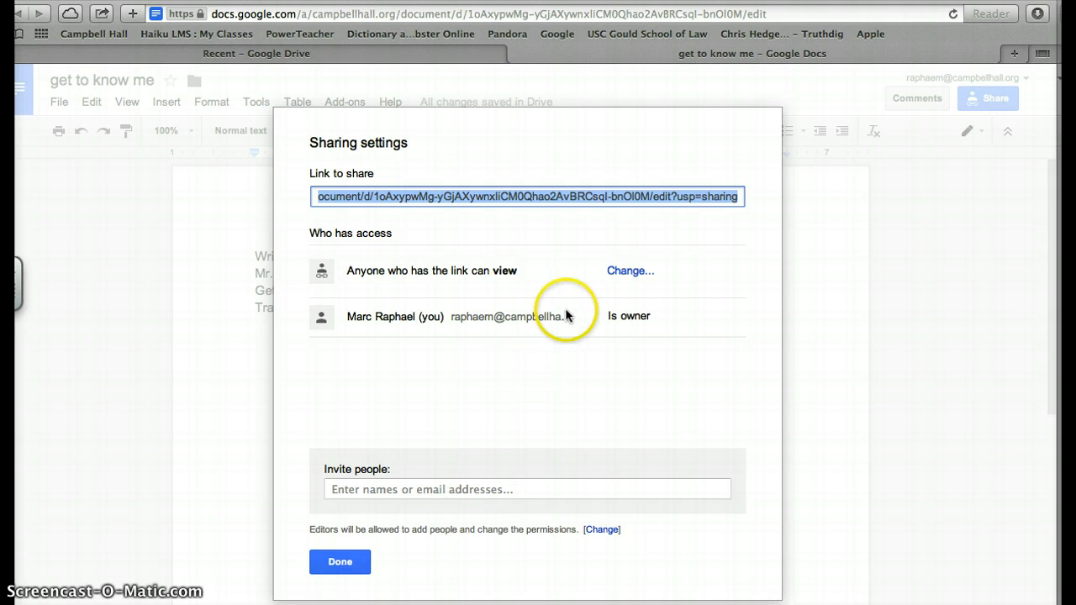
{"action": "left_click", "coordinate": [461, 487]}
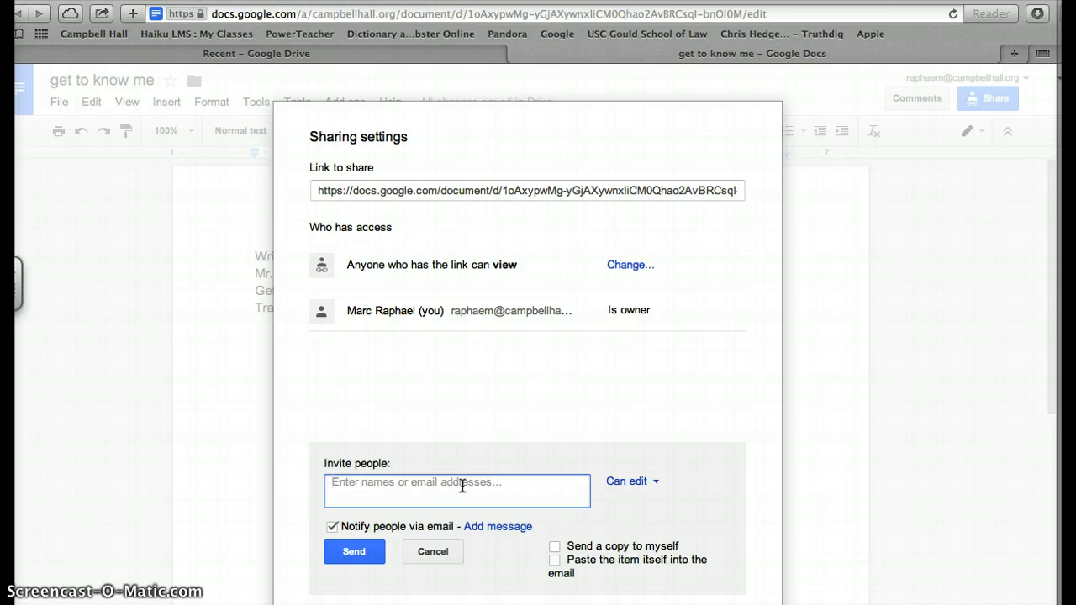
{"action": "type", "text": "r"}
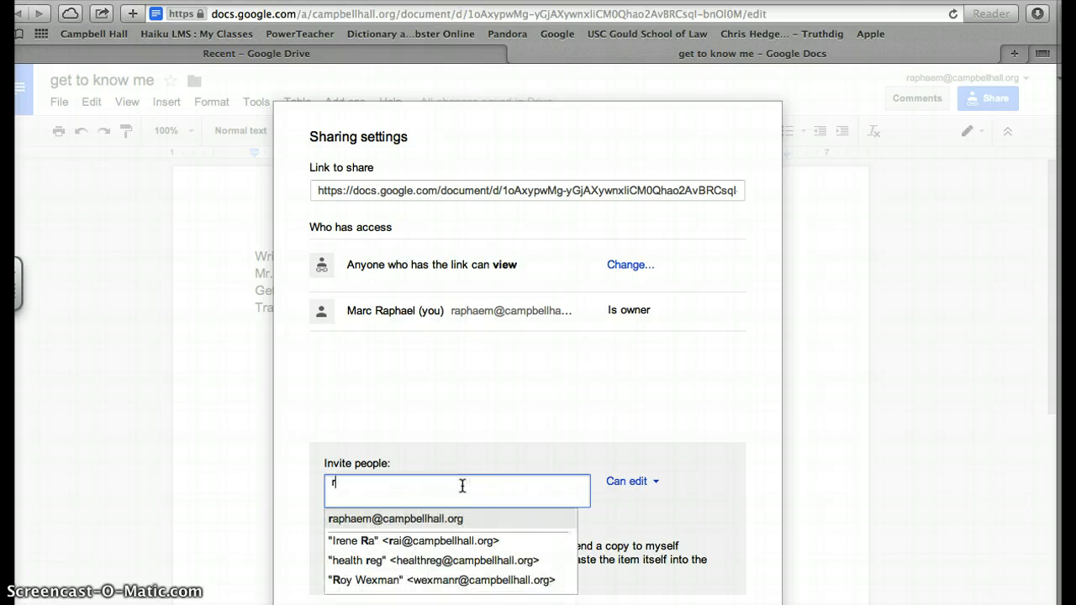
{"action": "type", "text": "ap"}
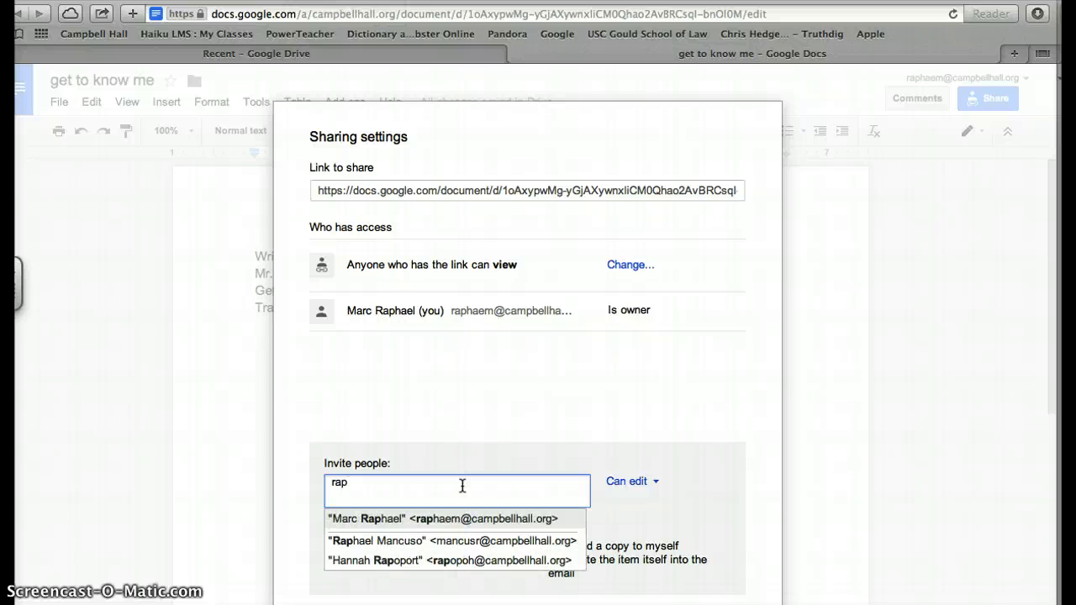
{"action": "left_click", "coordinate": [414, 519]}
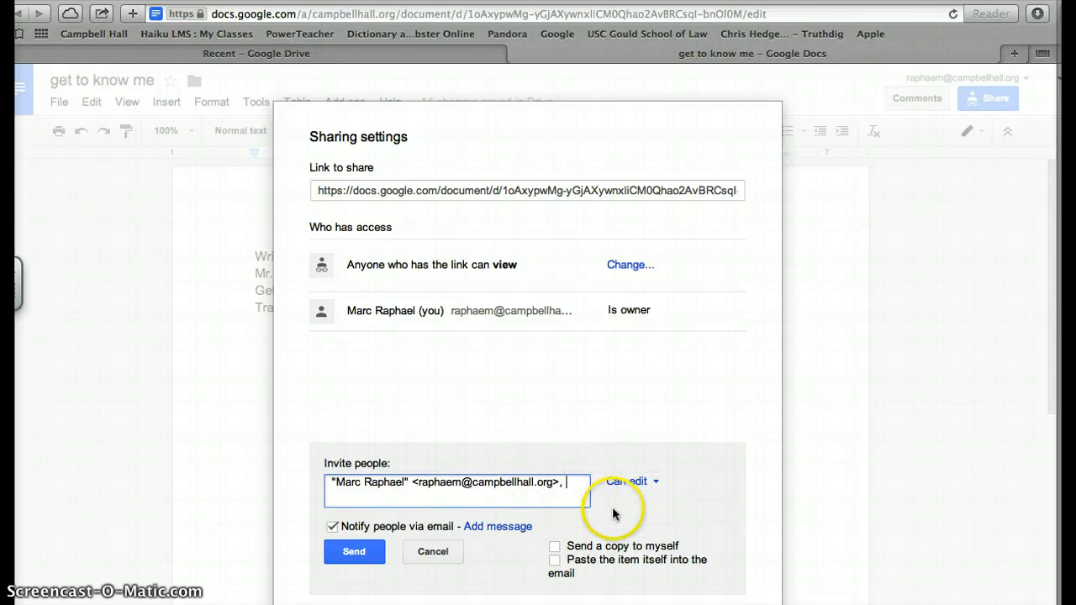
{"action": "left_click", "coordinate": [660, 484]}
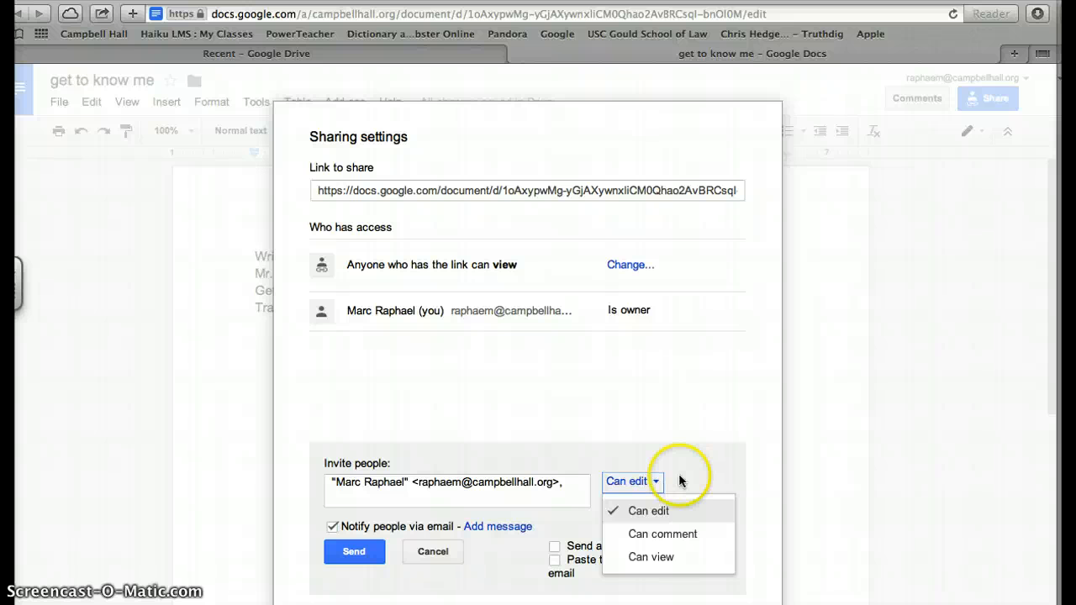
{"action": "left_click", "coordinate": [688, 473]}
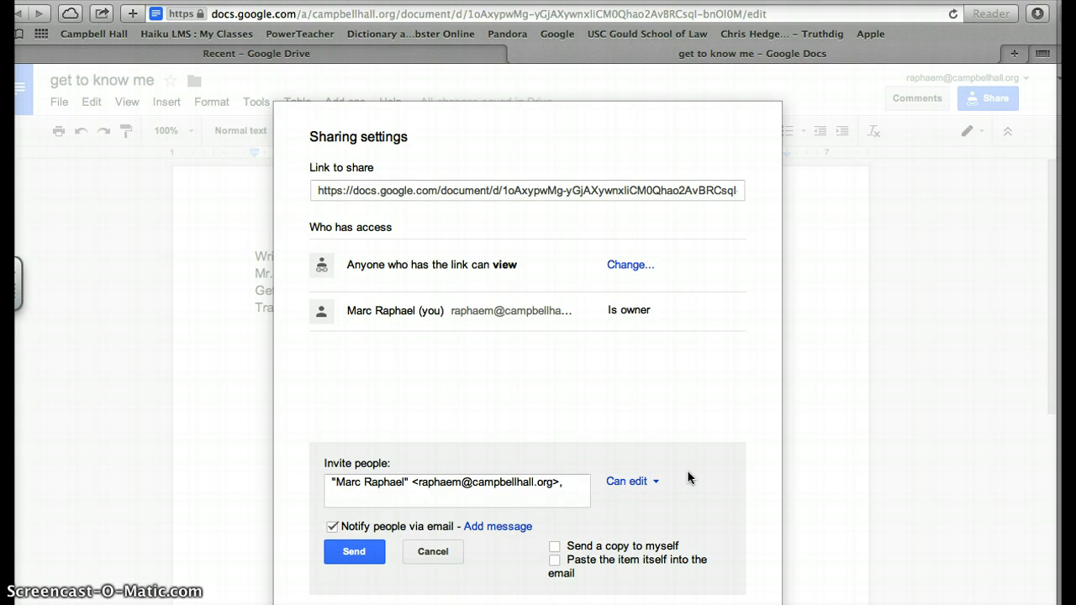
{"action": "left_click", "coordinate": [343, 551]}
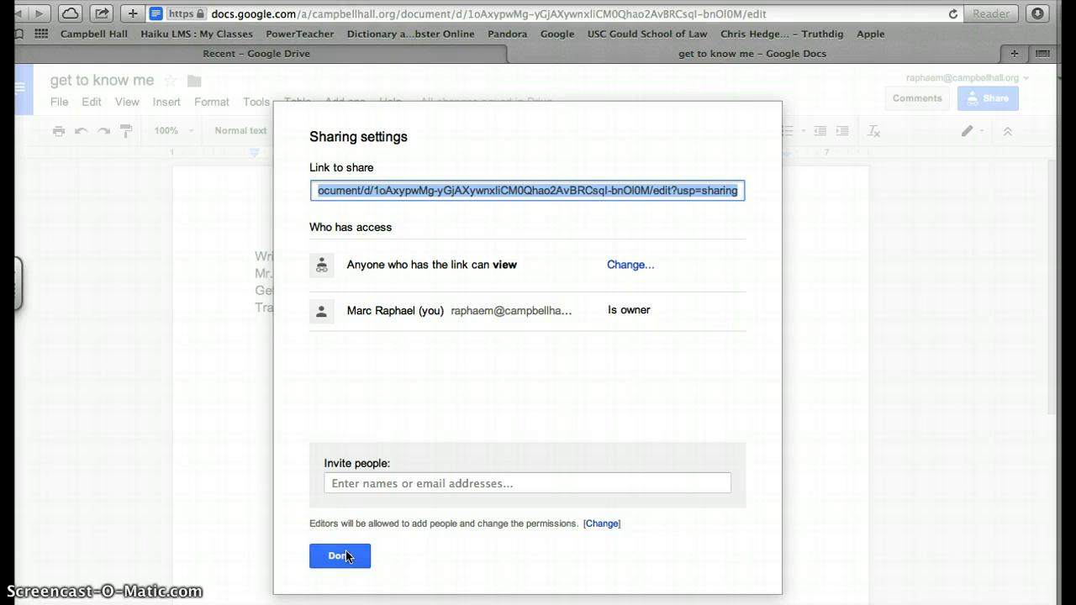
{"action": "left_click", "coordinate": [347, 557]}
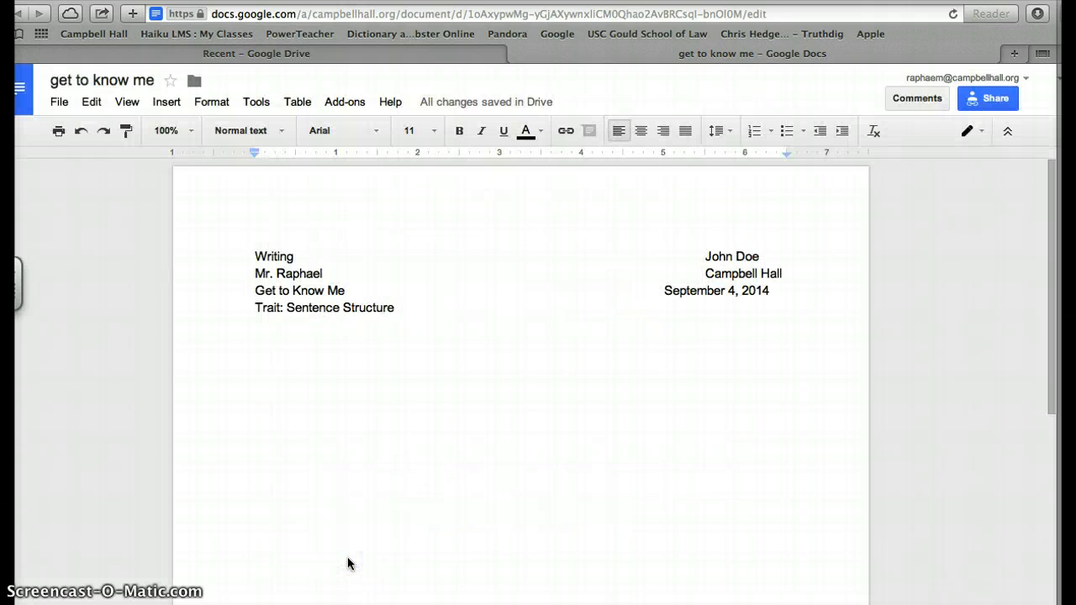